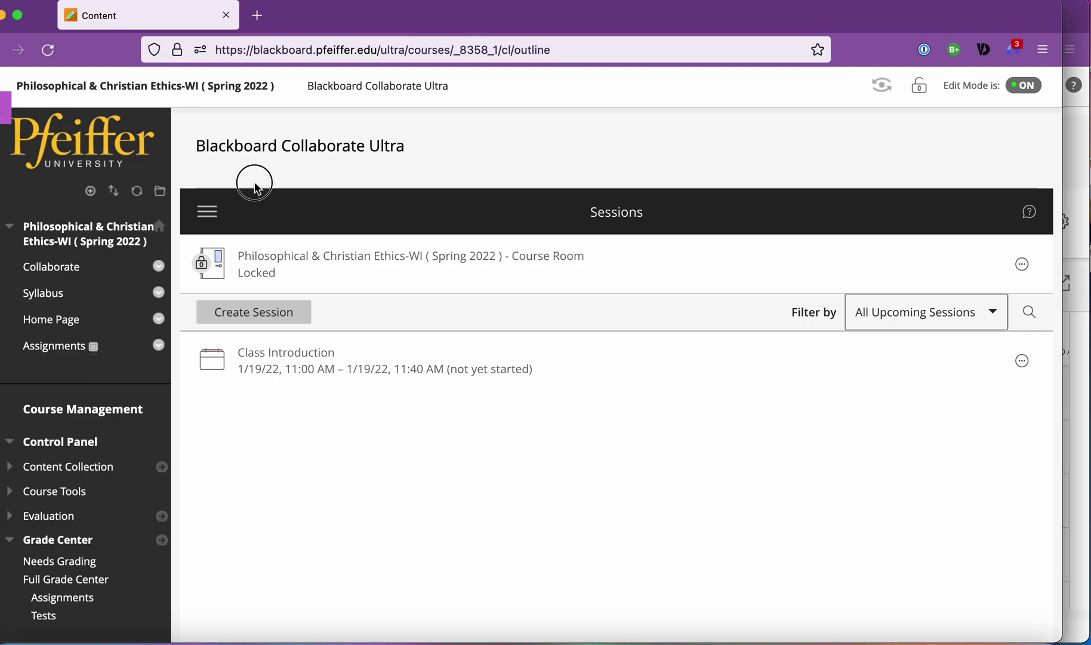
Start adding a course menu tool link named 'Collaborate'
left_click(100, 195)
left_click(102, 196)
left_click(90, 191)
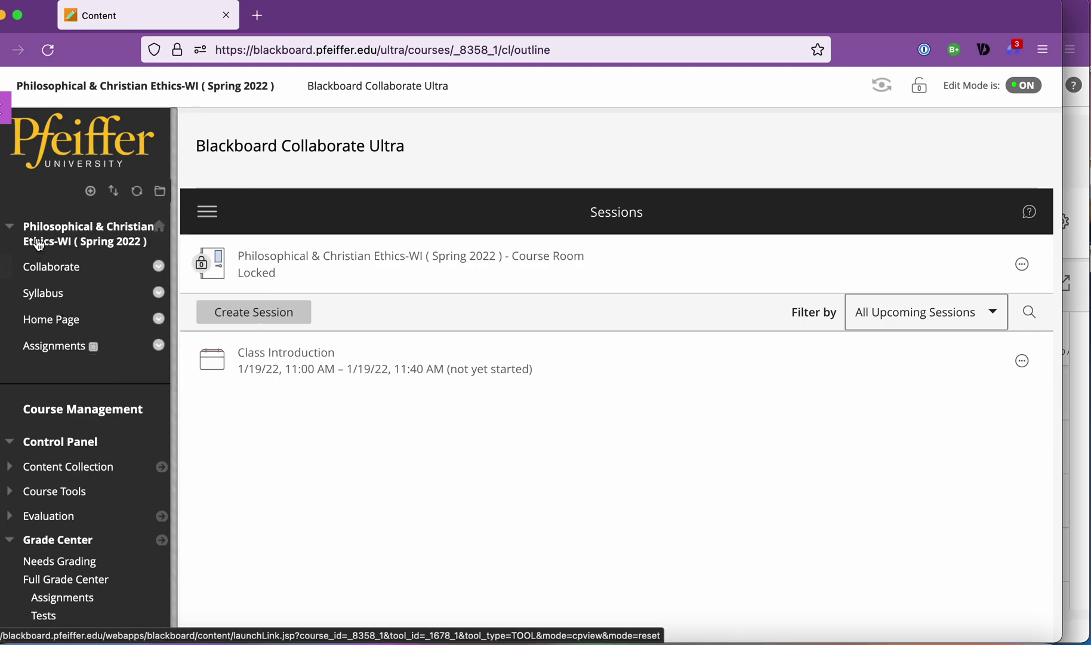
left_click(91, 191)
left_click(91, 191)
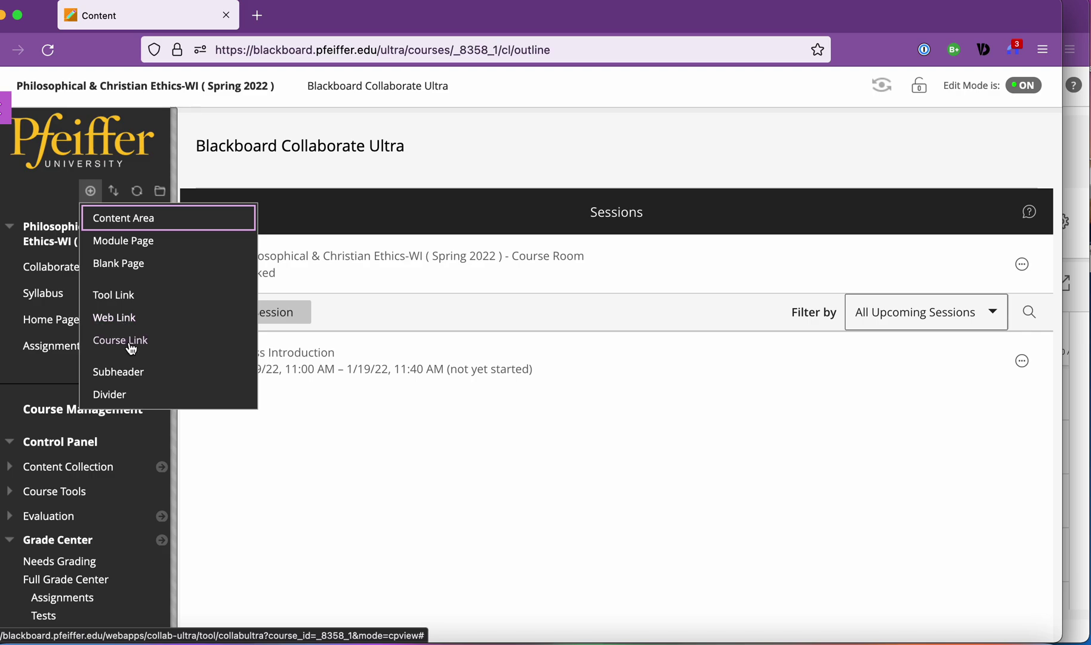
left_click(115, 296)
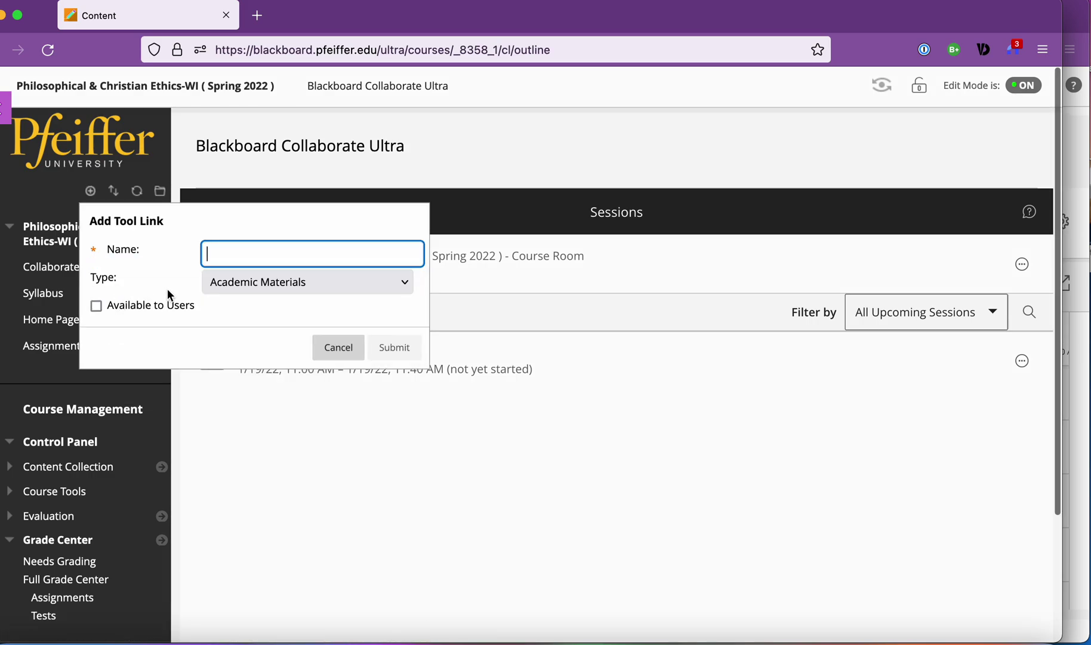
type("Collabo")
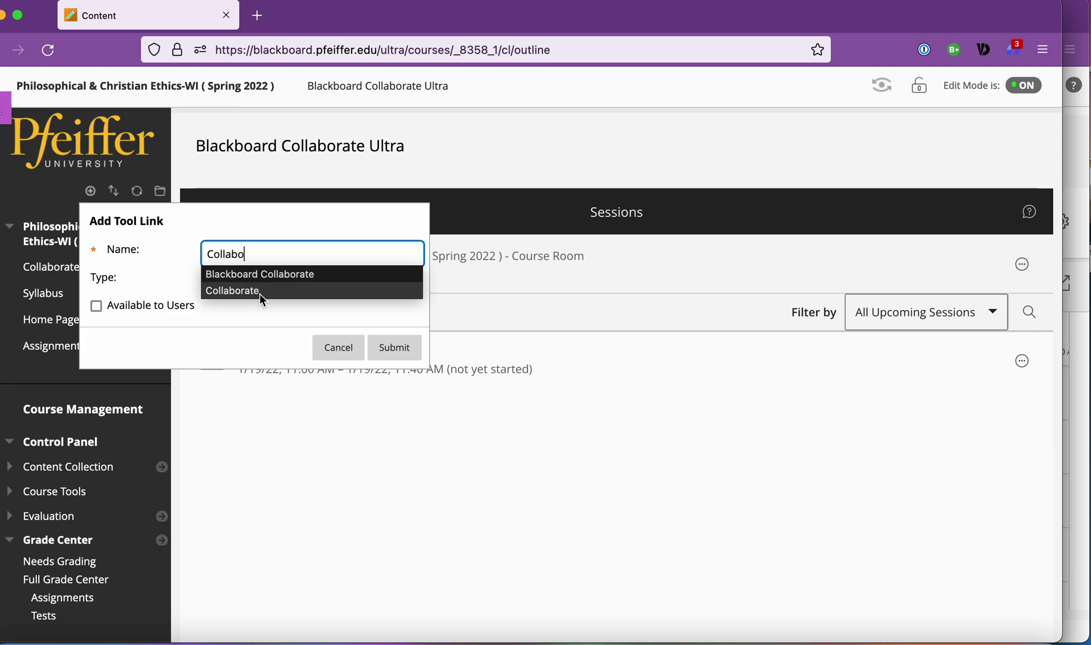
left_click(261, 293)
Set the link type to Blackboard Collaborate Ultra, make it available, then discard it
left_click(334, 283)
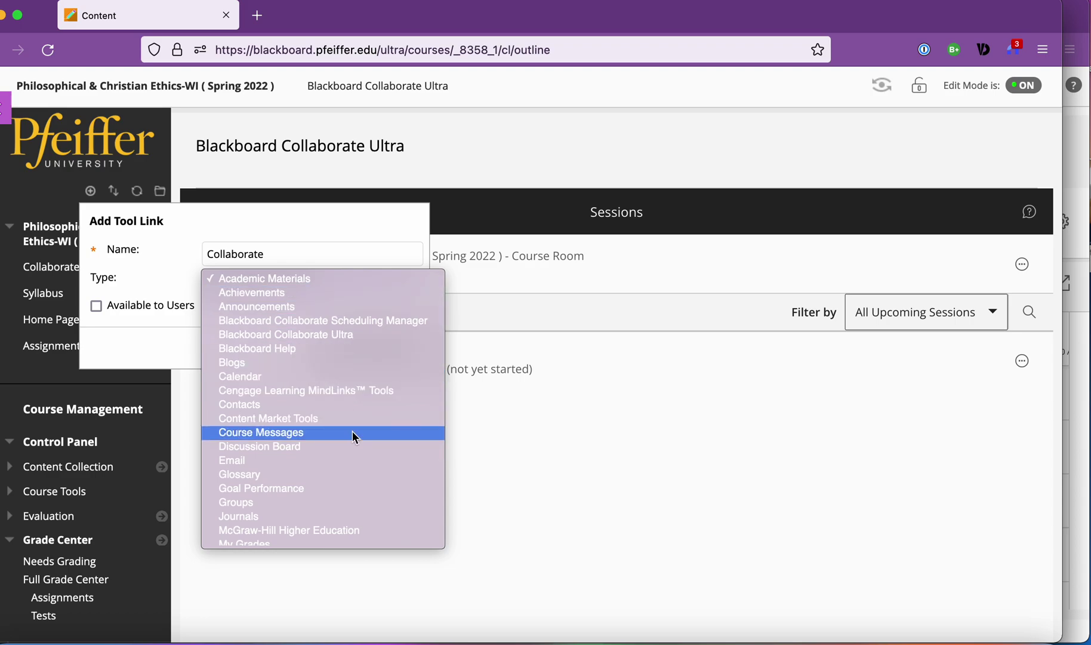
scroll(352, 431, "down", 3)
scroll(292, 407, "up", 5)
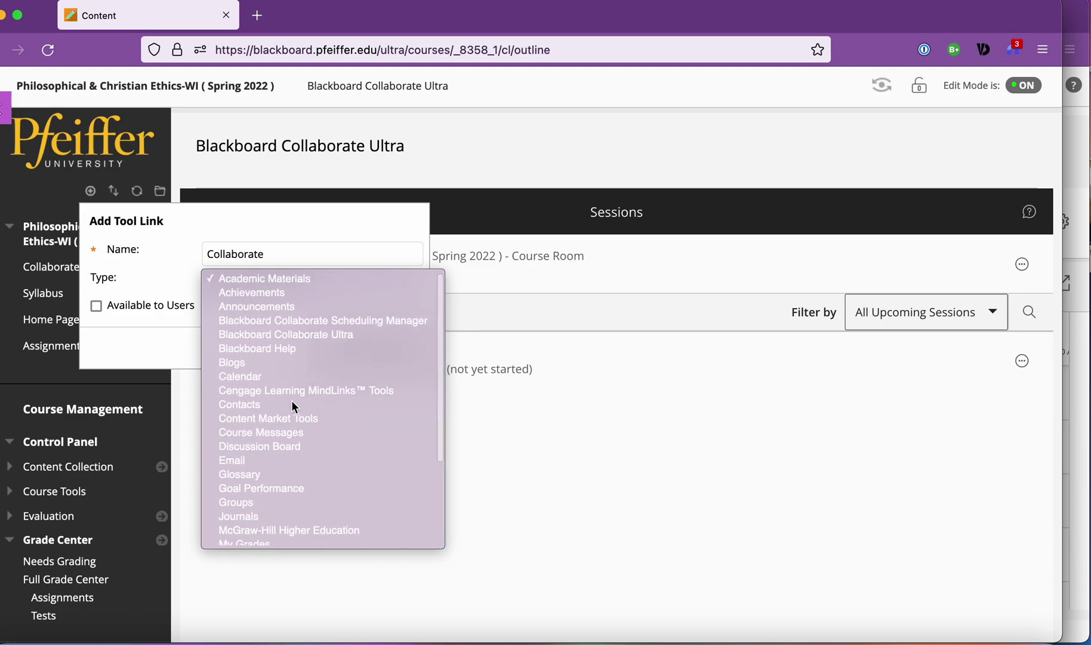
left_click(327, 335)
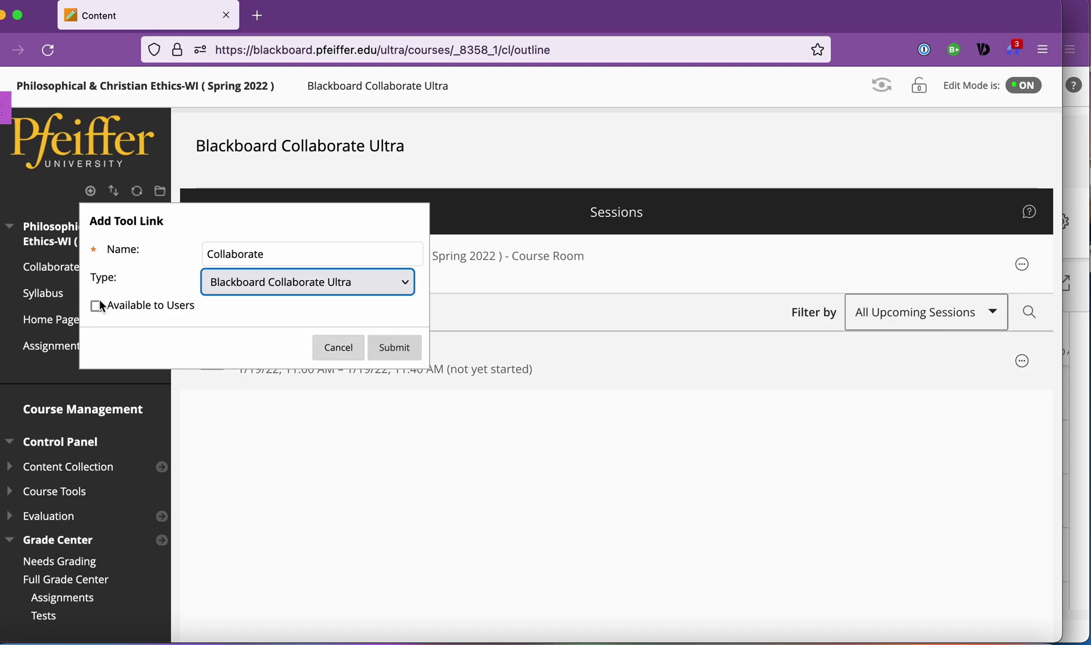
left_click(173, 309)
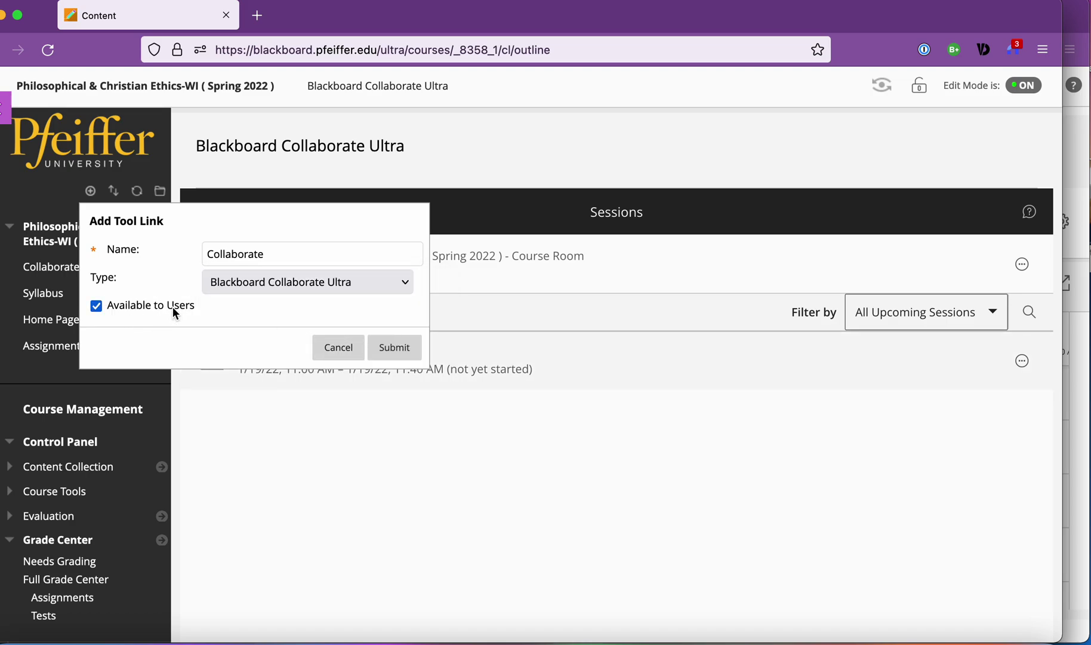
left_click(337, 349)
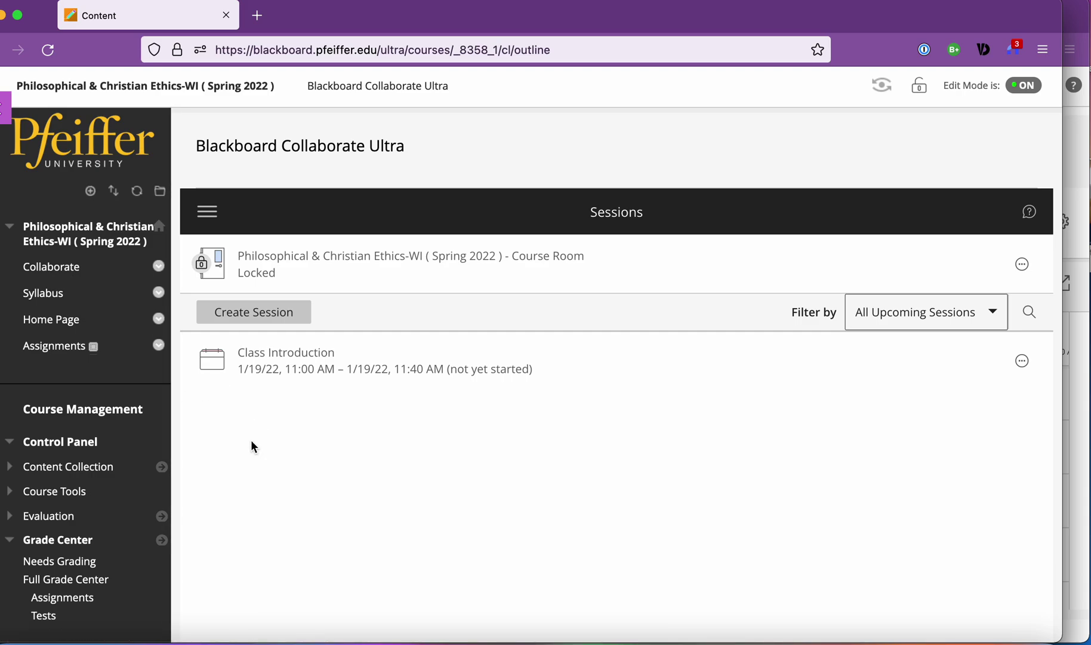
Open Collaborate from the course menu; unlock and relock the course room twice, leaving it locked
left_click(54, 273)
left_click(1023, 264)
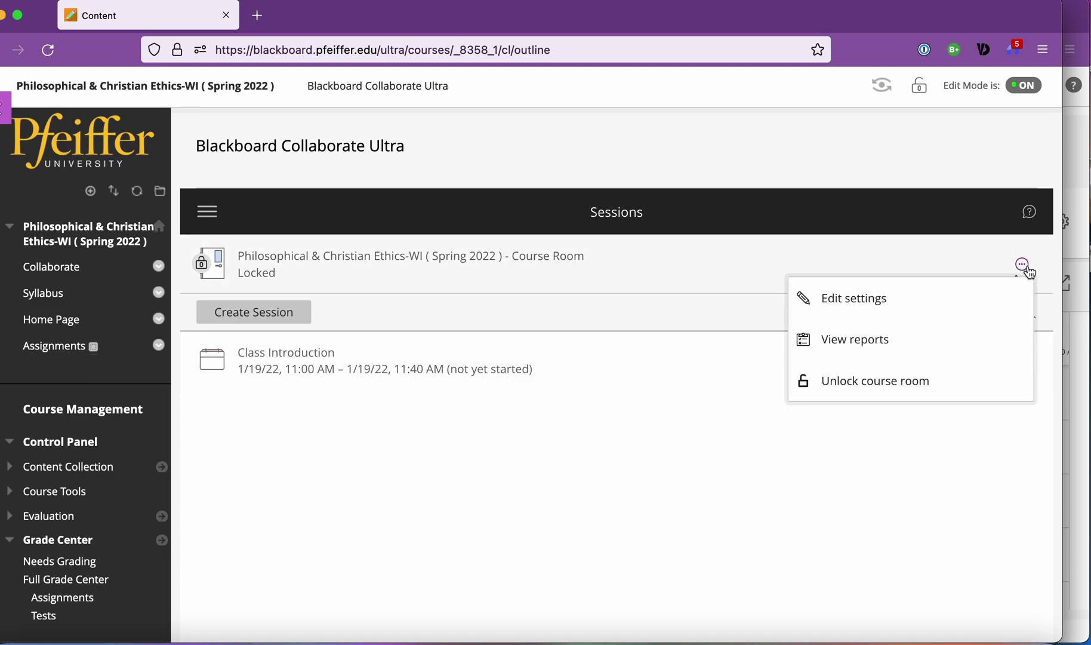
left_click(914, 385)
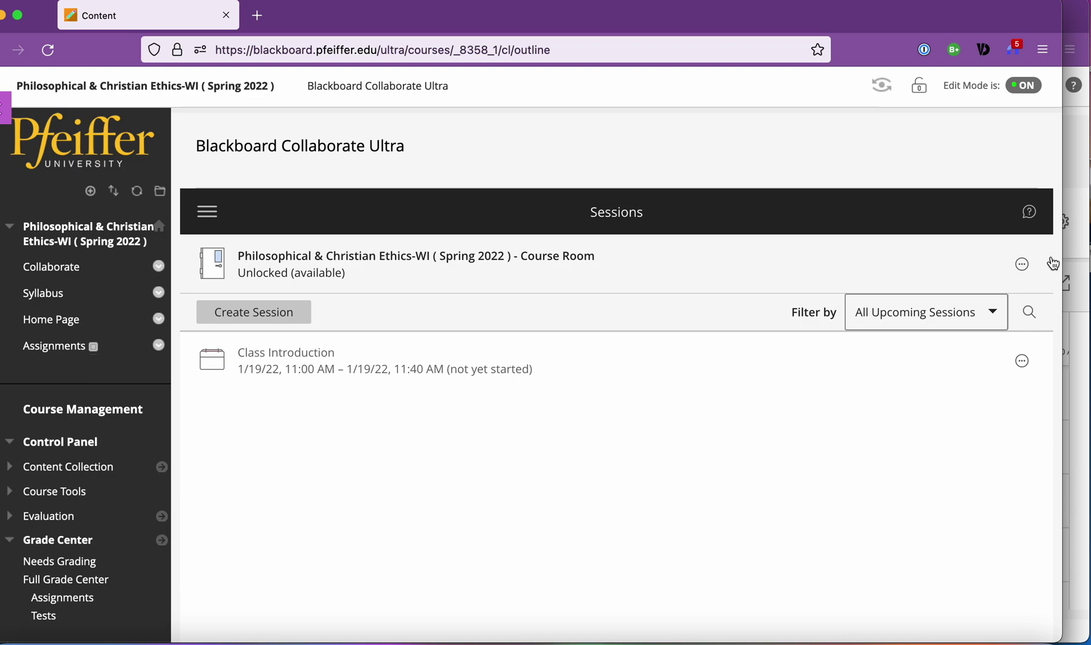
left_click(1022, 263)
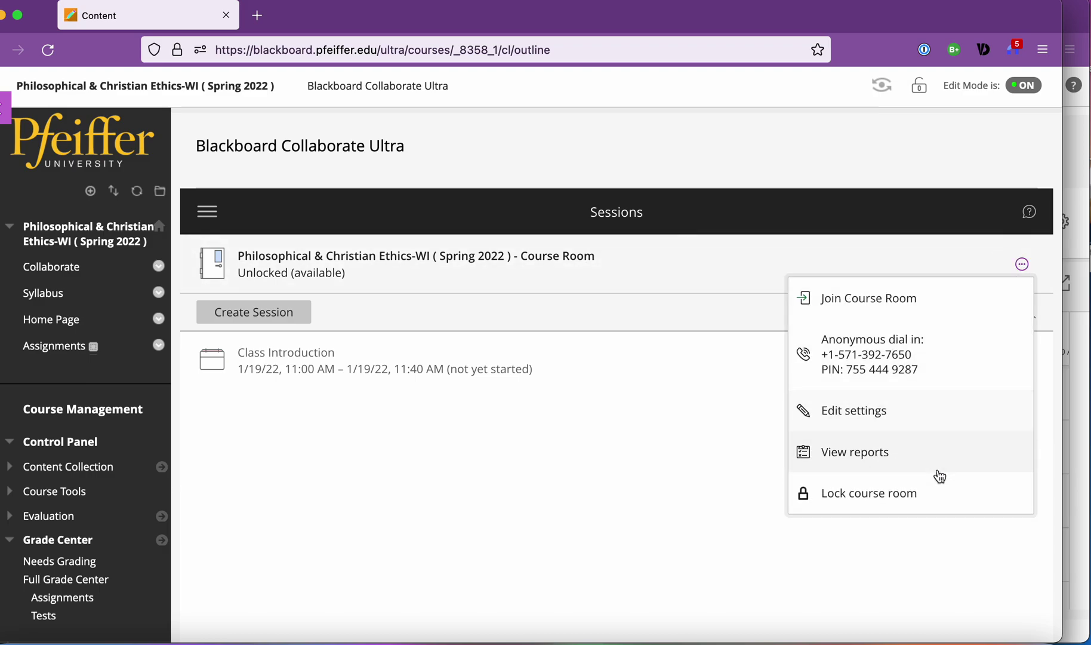
left_click(936, 493)
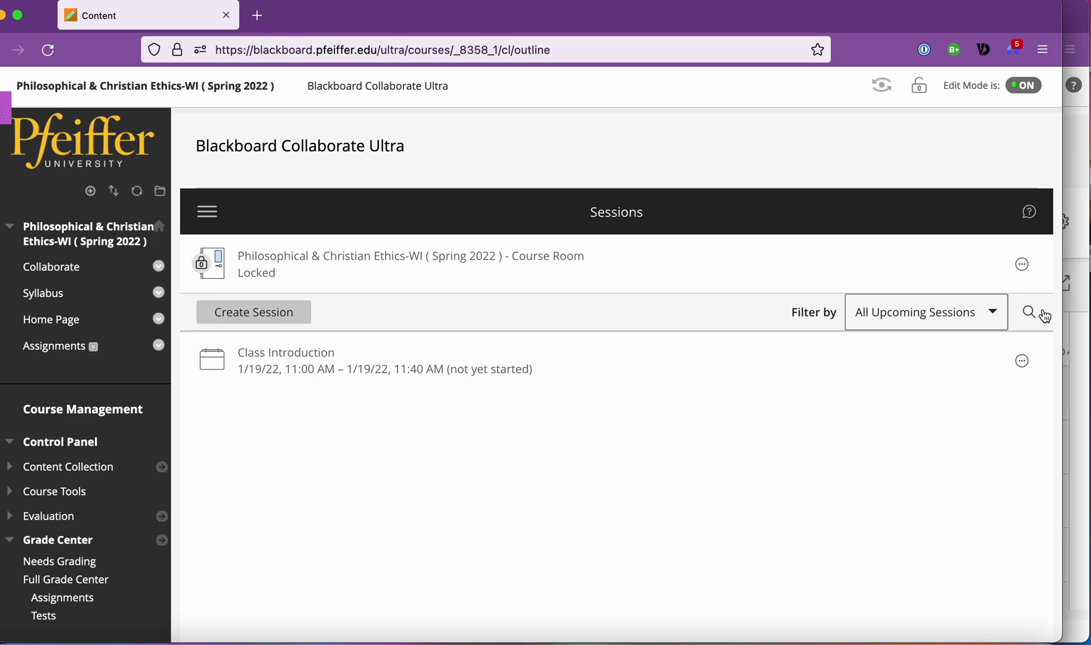
left_click(1022, 265)
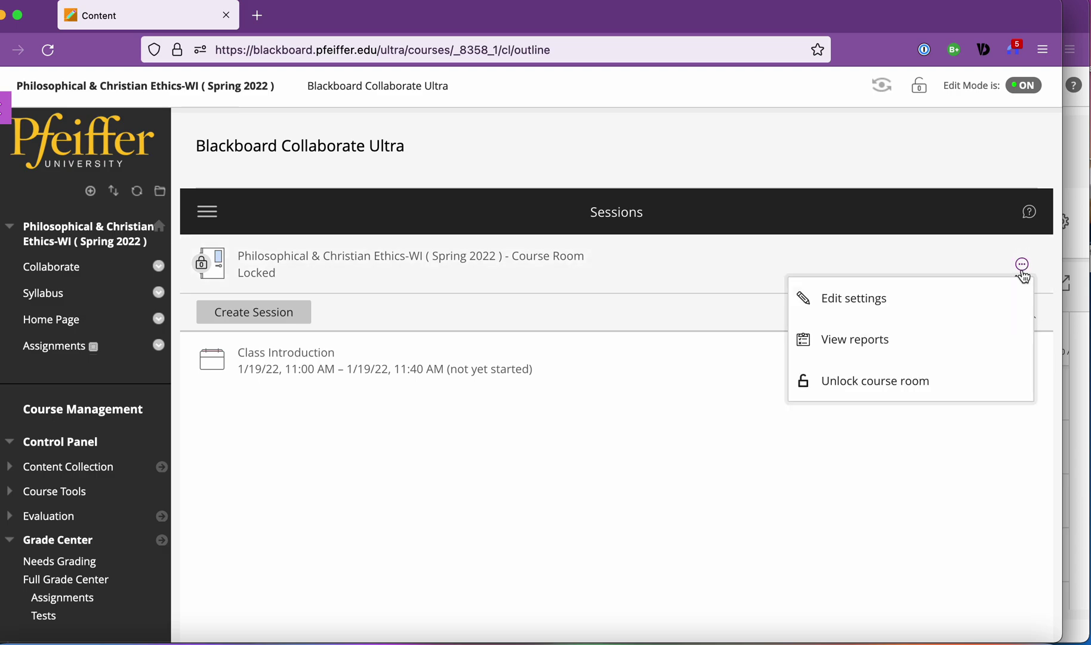
left_click(962, 380)
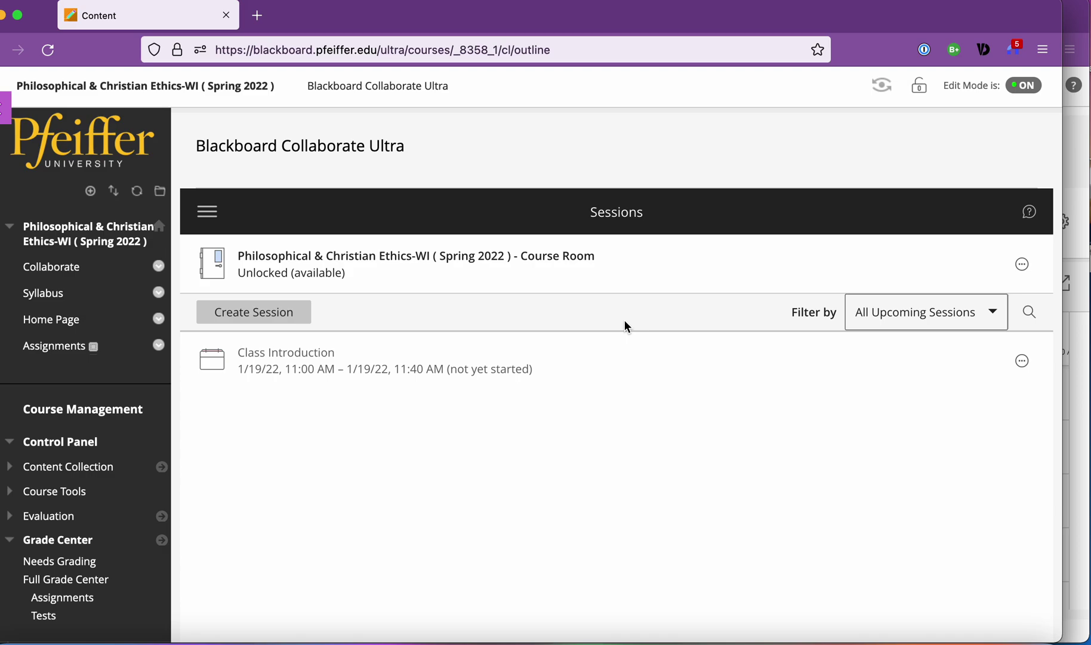
left_click(1022, 265)
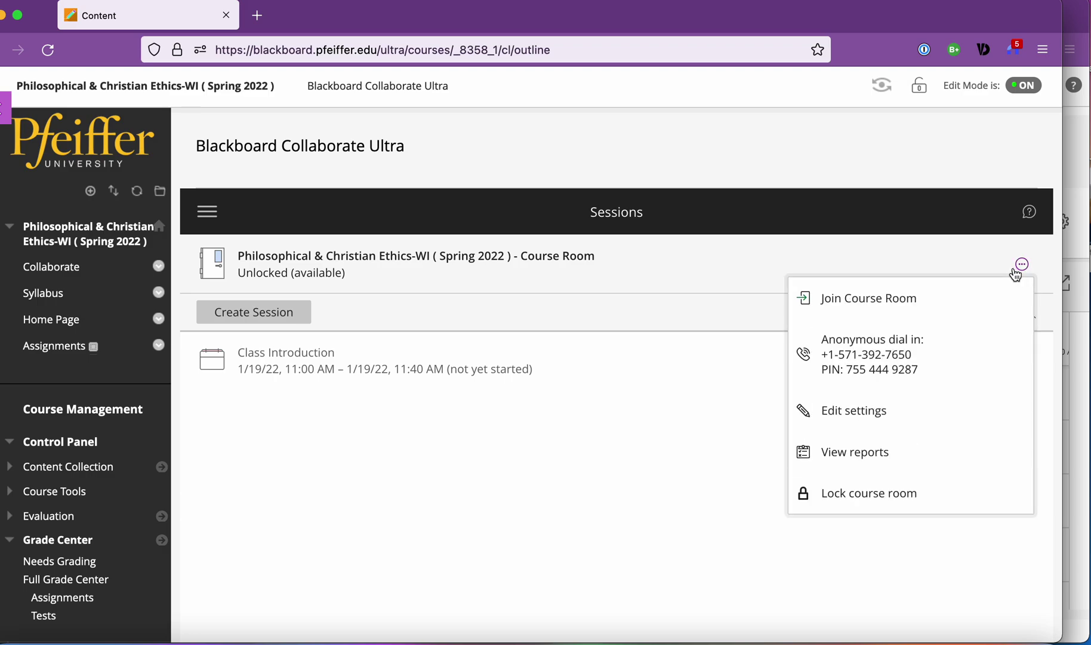
left_click(943, 493)
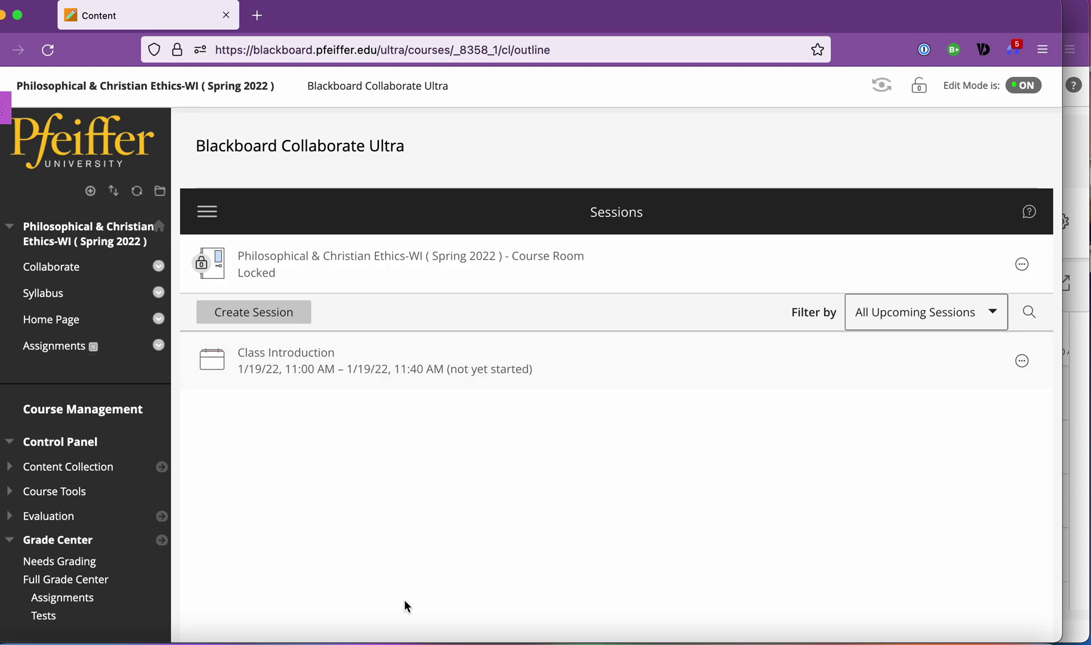
Create a new scheduled session named 'Why Do People Like Sports?'
left_click(289, 315)
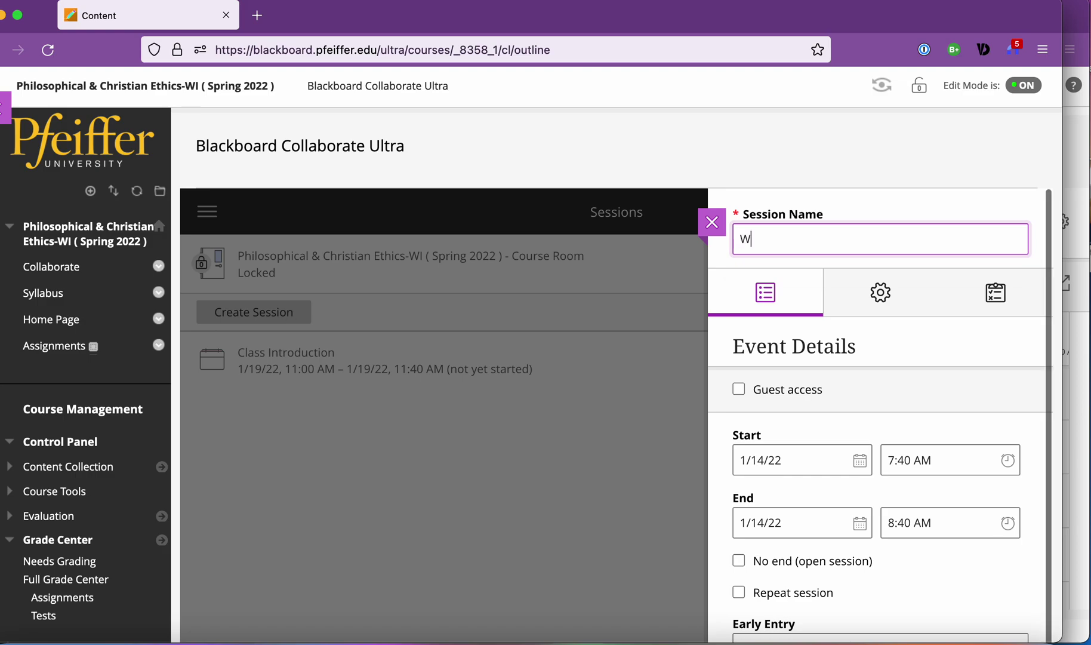
type("hy Do")
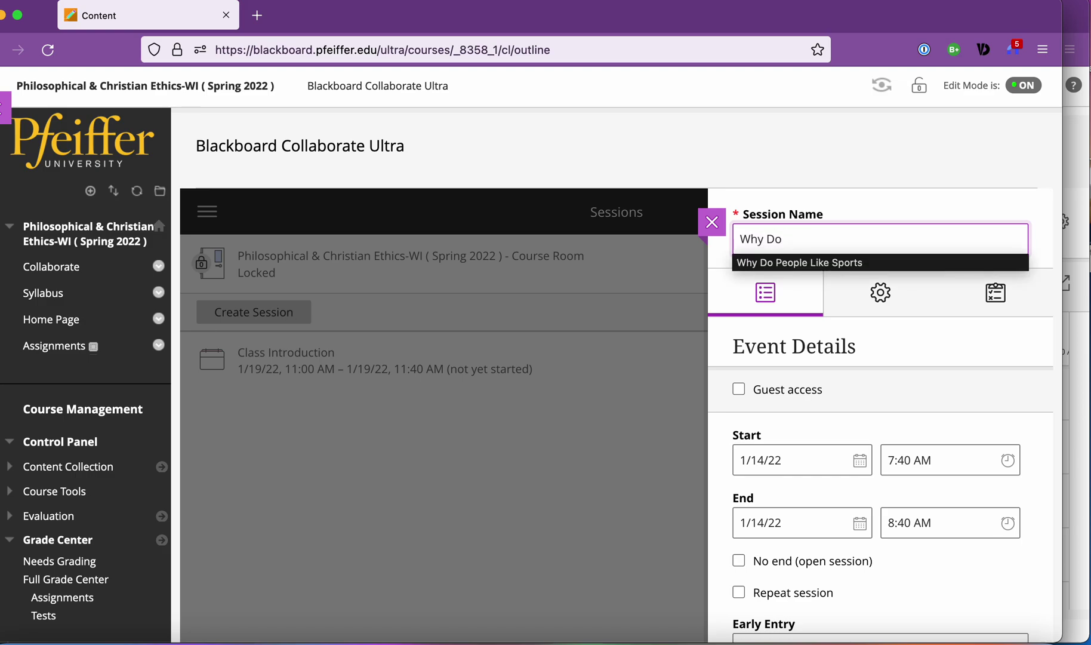
key("Down")
key("Return")
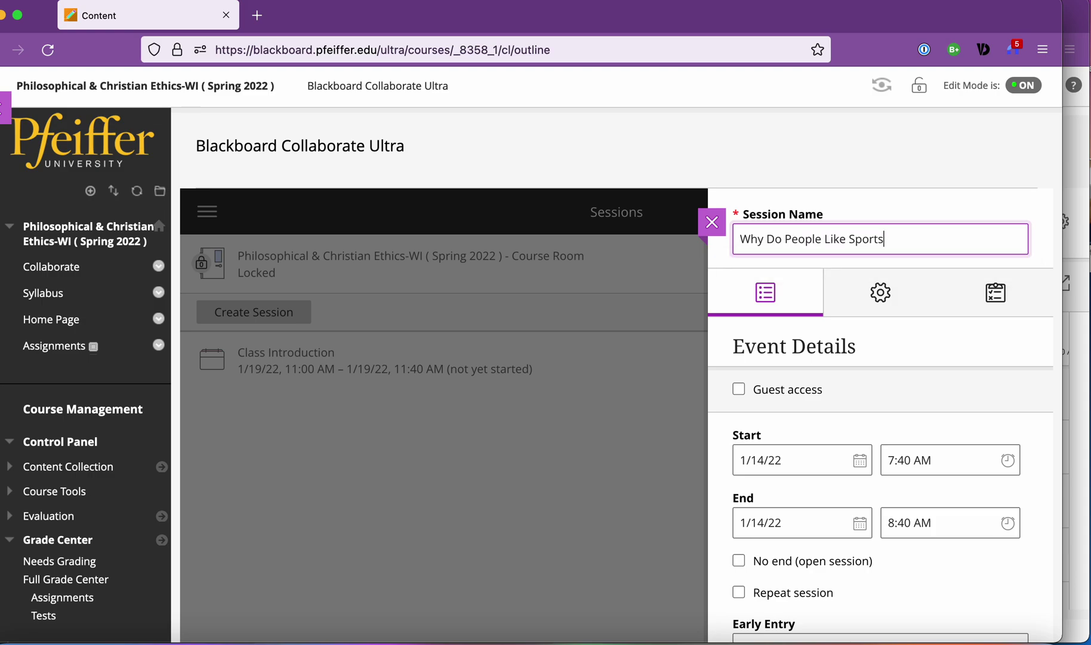
type("?")
Schedule the session for 1/15/22 from 11:00 to 11:40 AM
left_click(792, 464)
type("1/15")
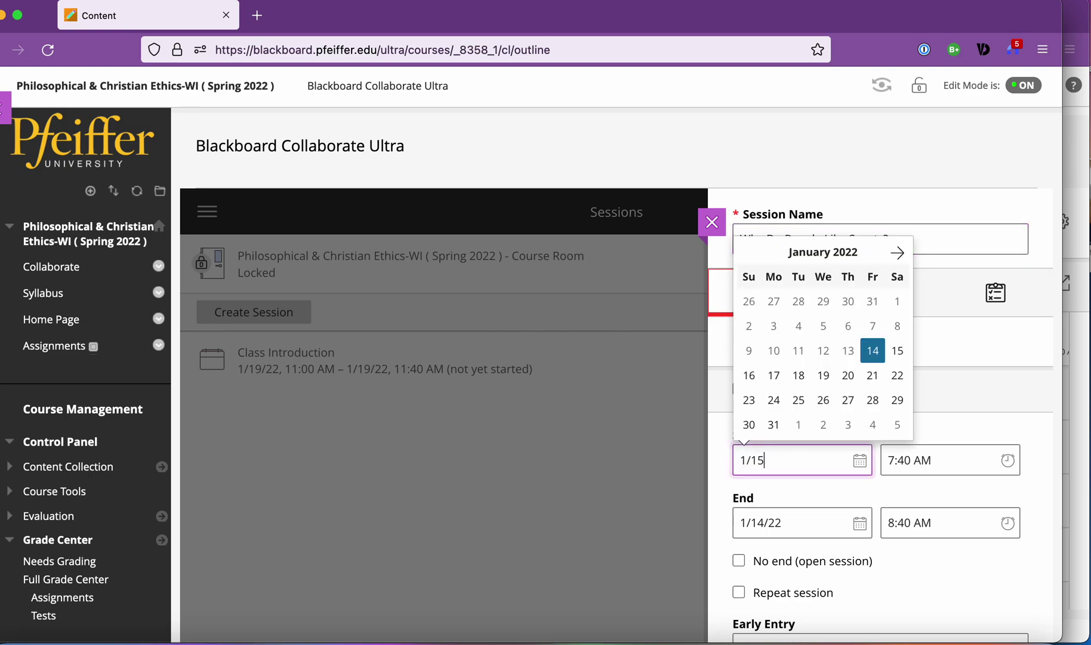
key("Tab")
left_click(783, 454)
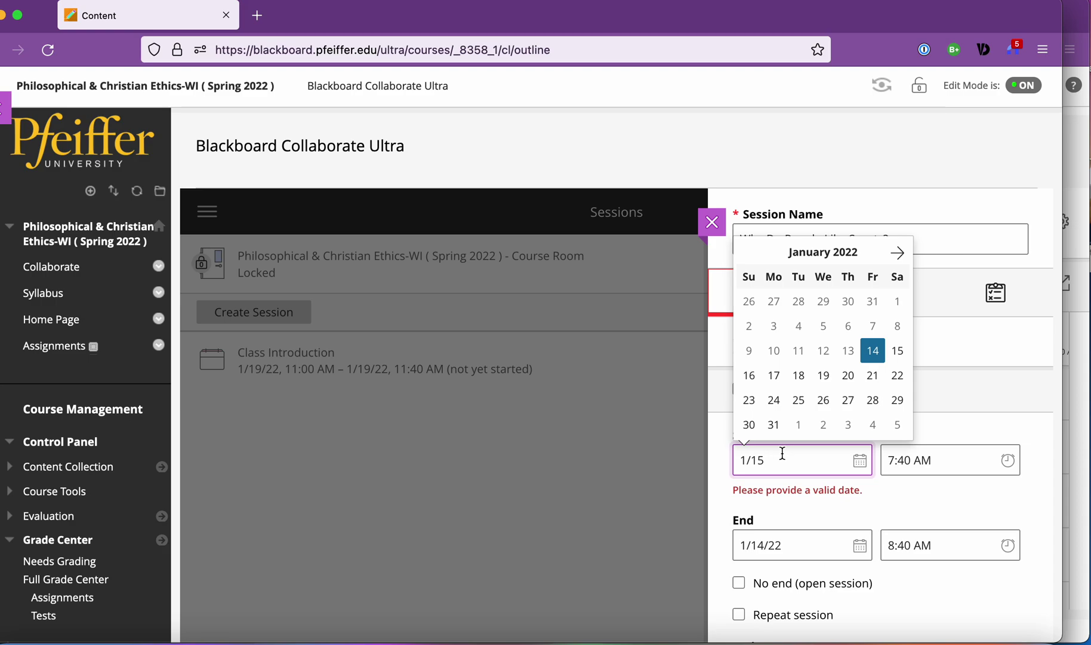
type("/22")
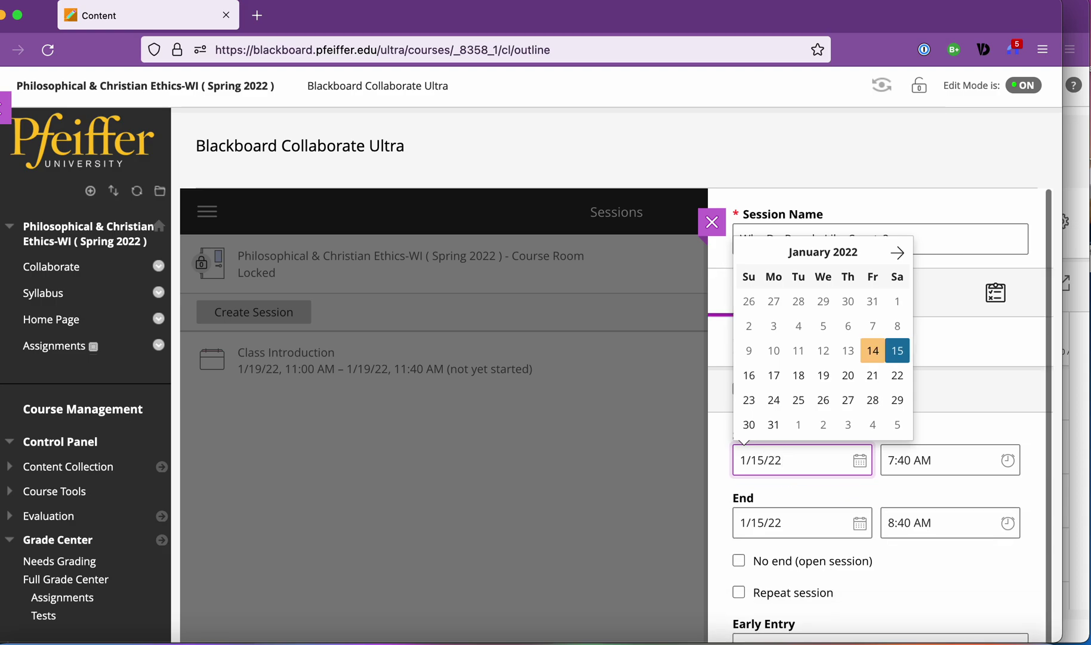
key("Tab")
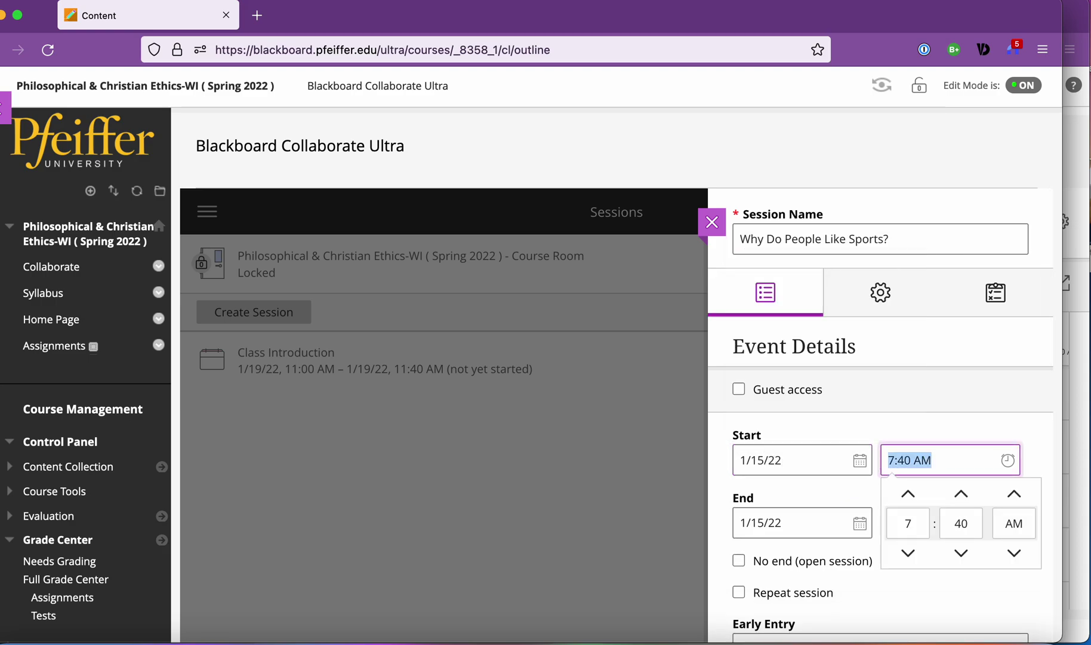
type("11:00")
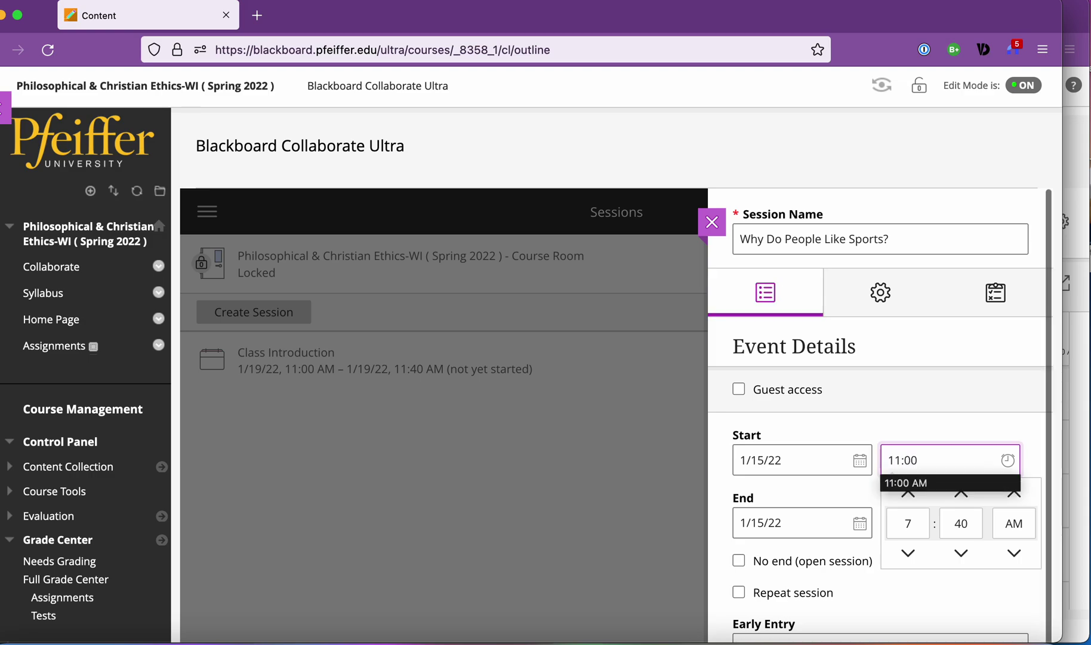
key("Tab")
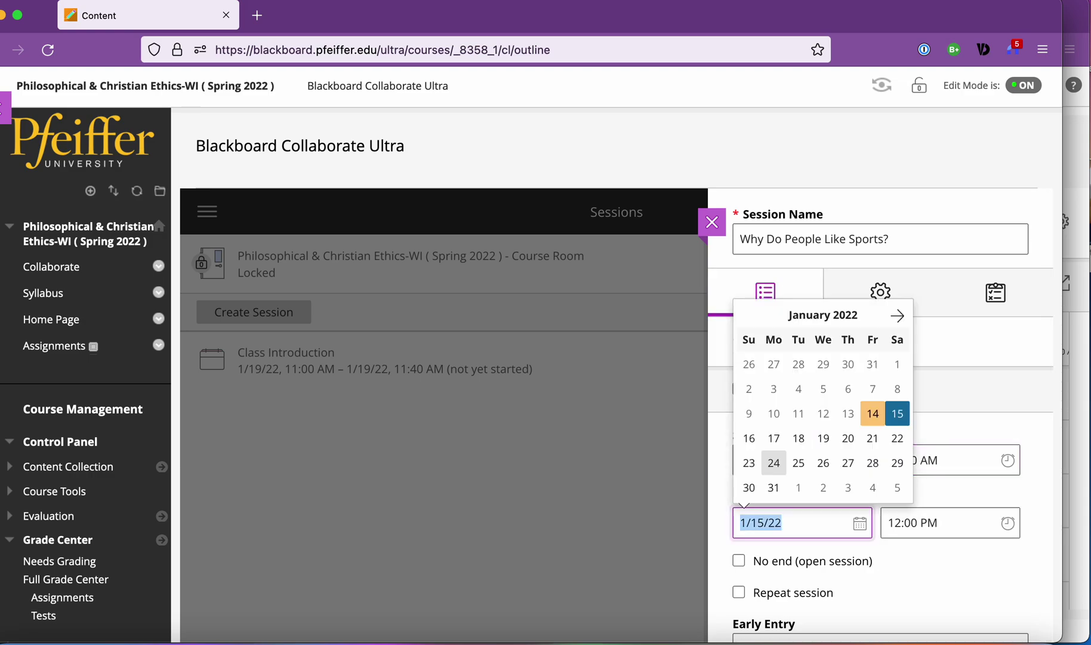
left_click(918, 587)
scroll(918, 587, "down", 1)
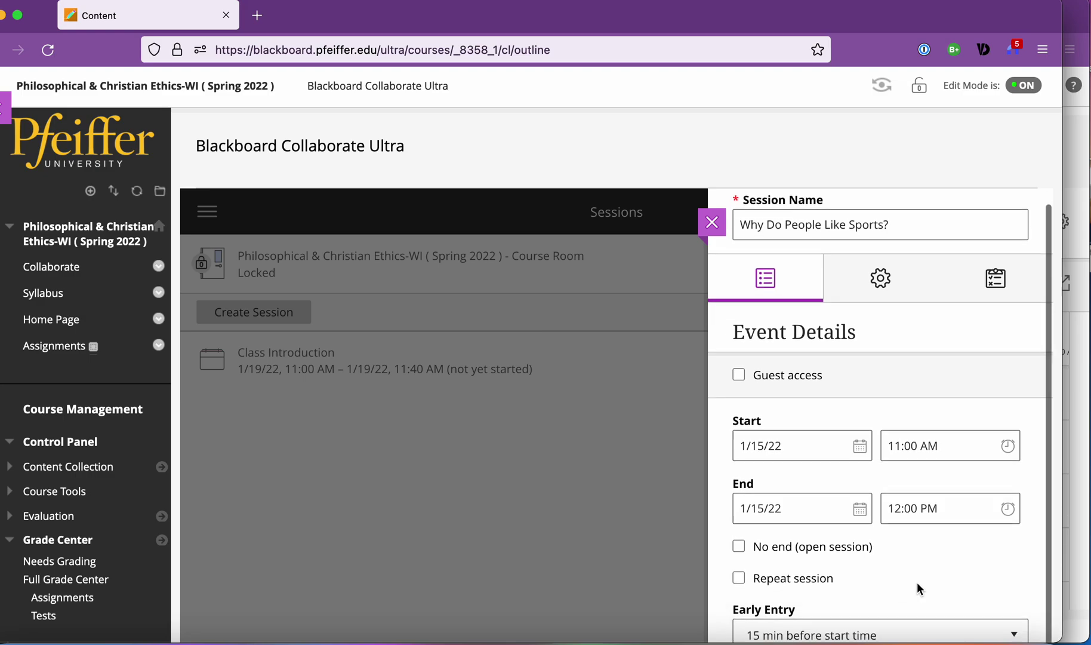
left_click(917, 509)
type("11:")
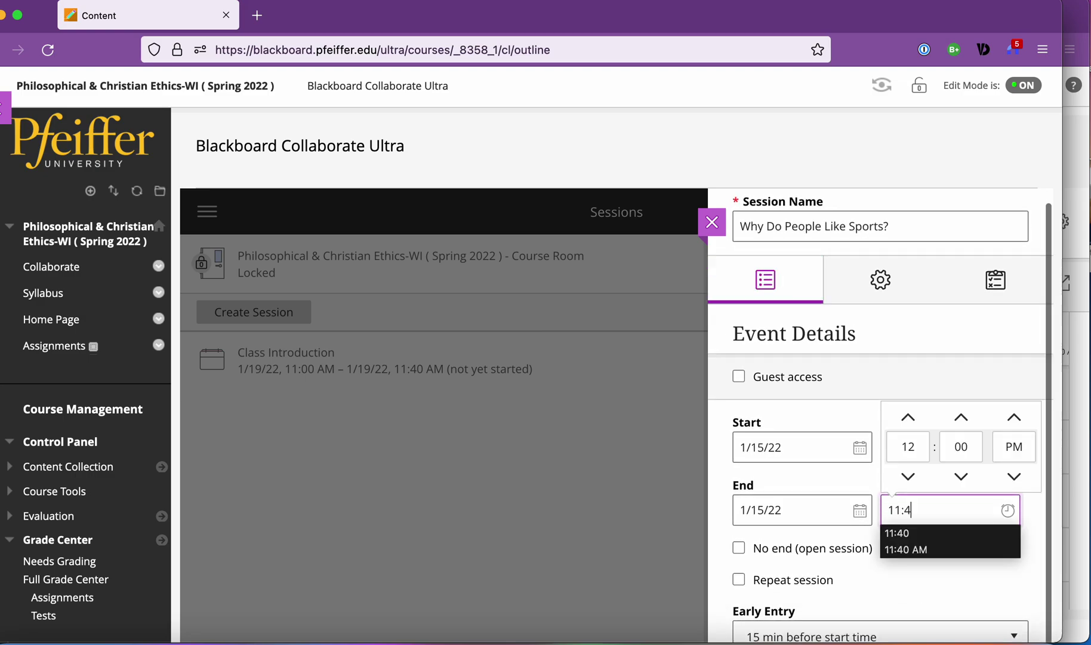
type("40")
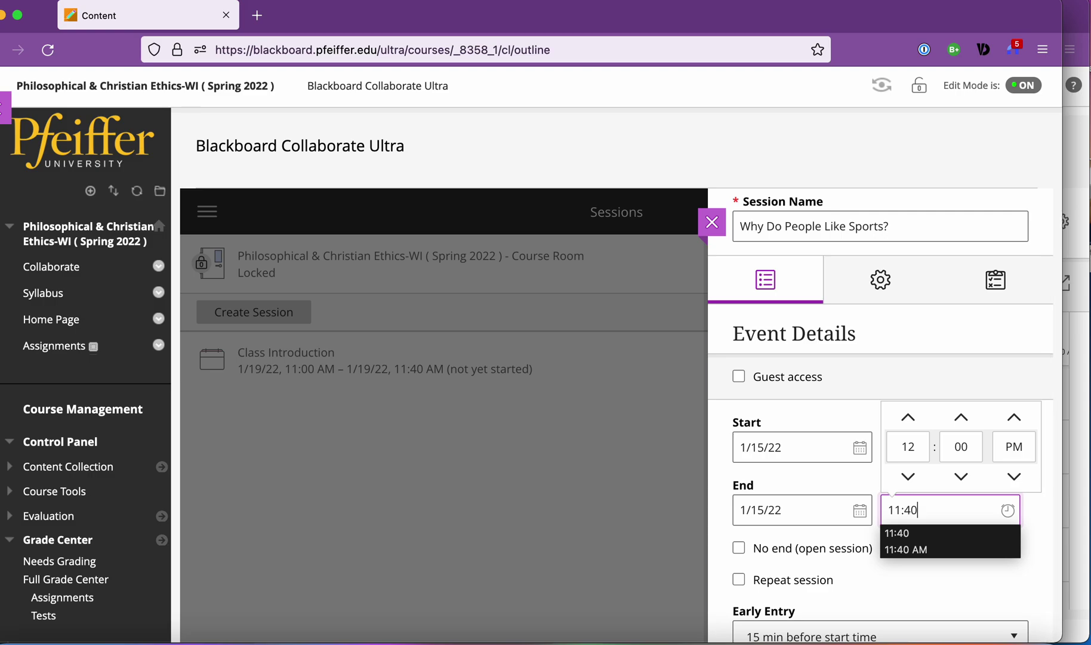
key("Tab")
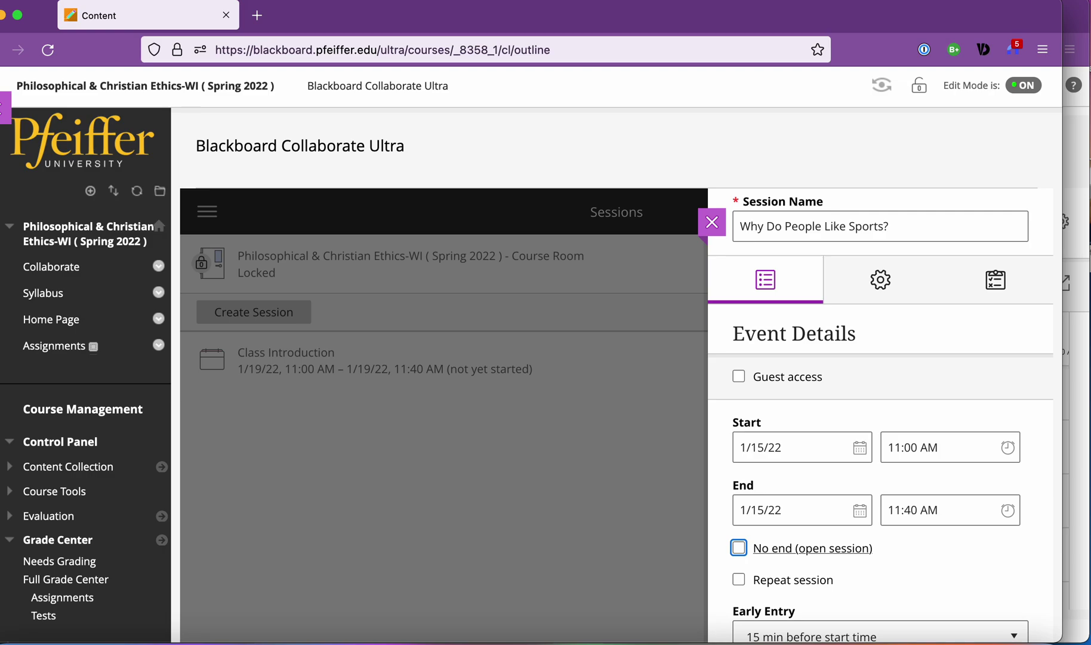
Type a description 'pp. 215-235 – asdf', then clear it so the description stays empty
scroll(812, 457, "down", 4)
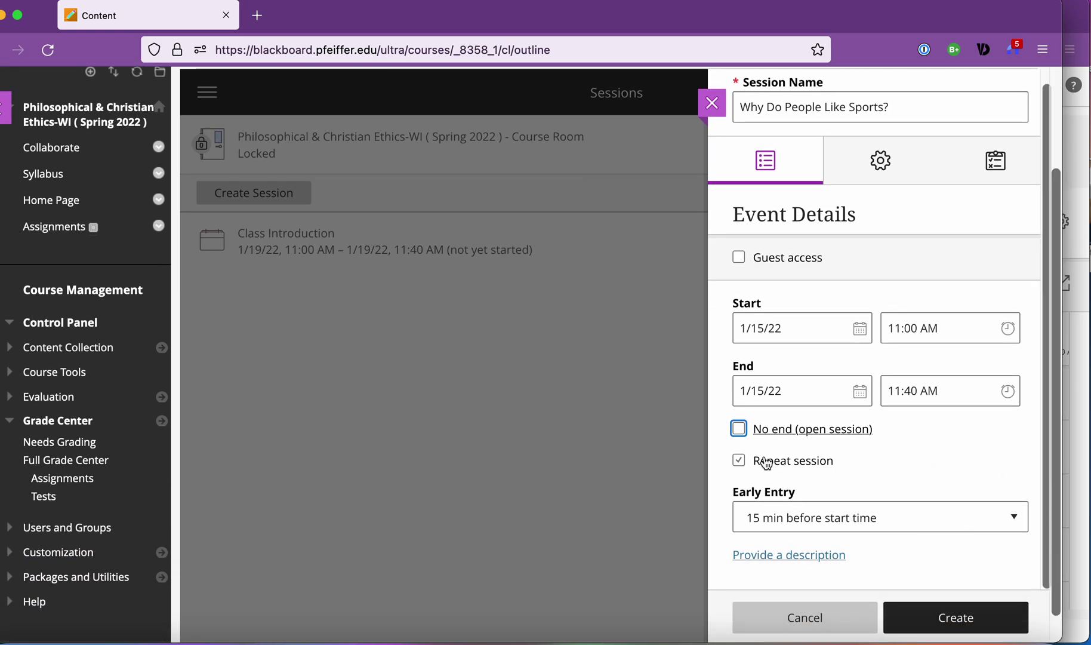
scroll(794, 518, "down", 1)
left_click(785, 526)
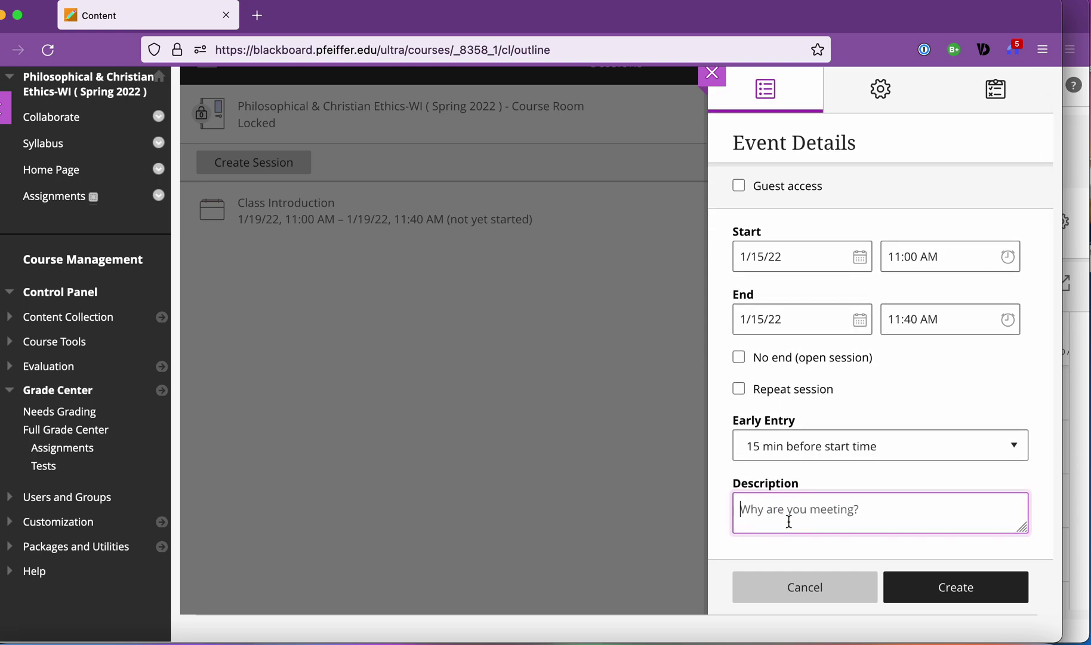
type("pp. ")
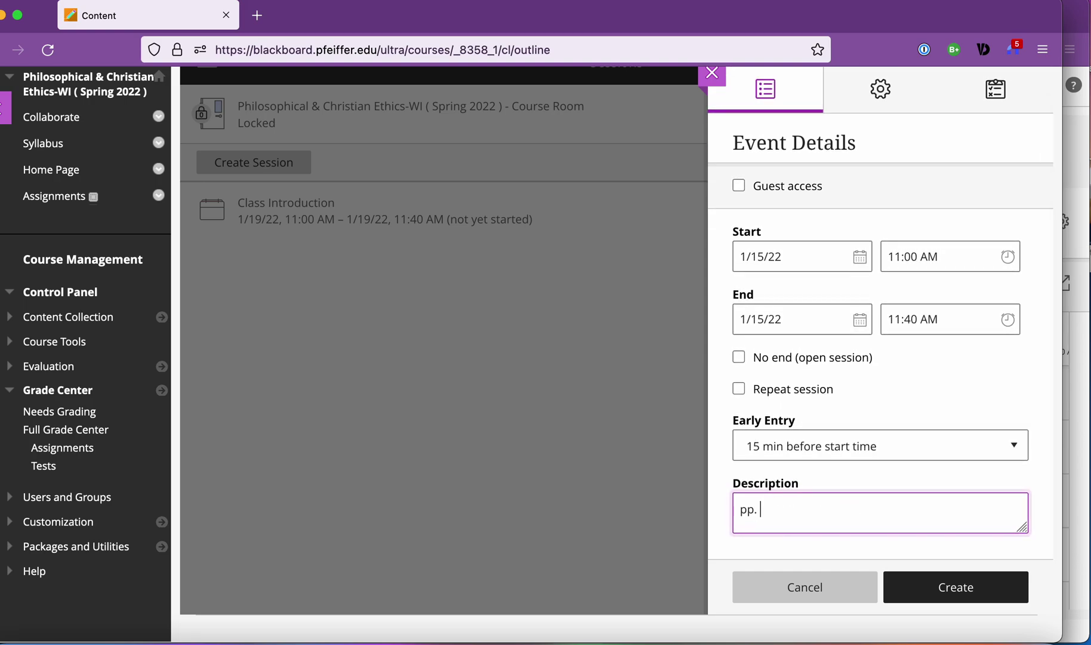
type("215-235 – asdf")
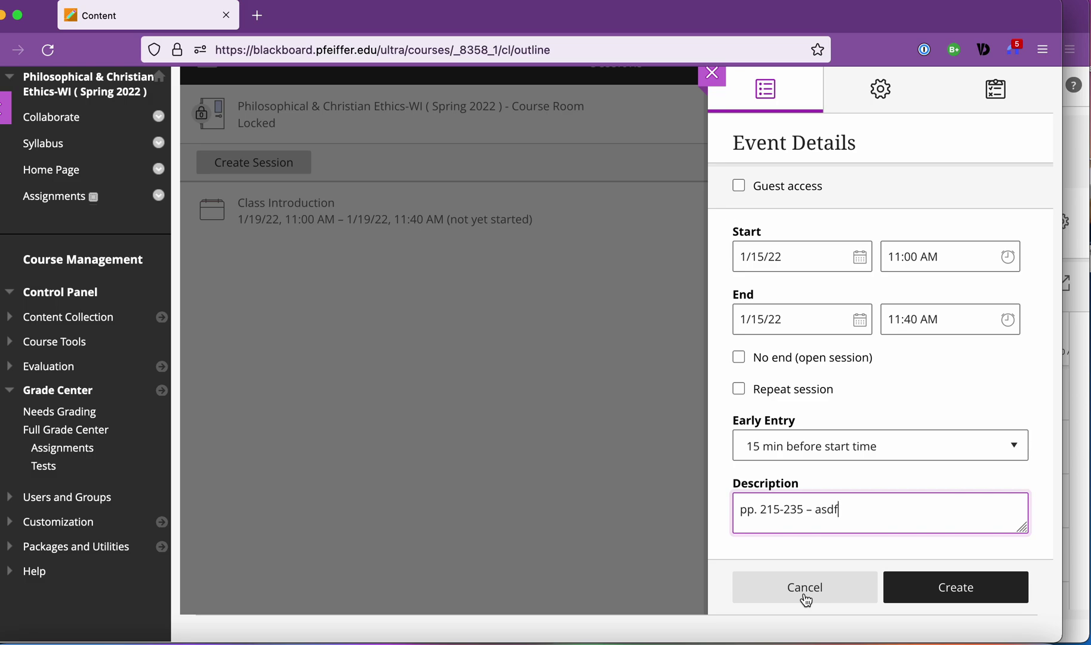
triple_click(783, 508)
key("BackSpace")
Prefix the session name with '01 - '
scroll(876, 218, "up", 2)
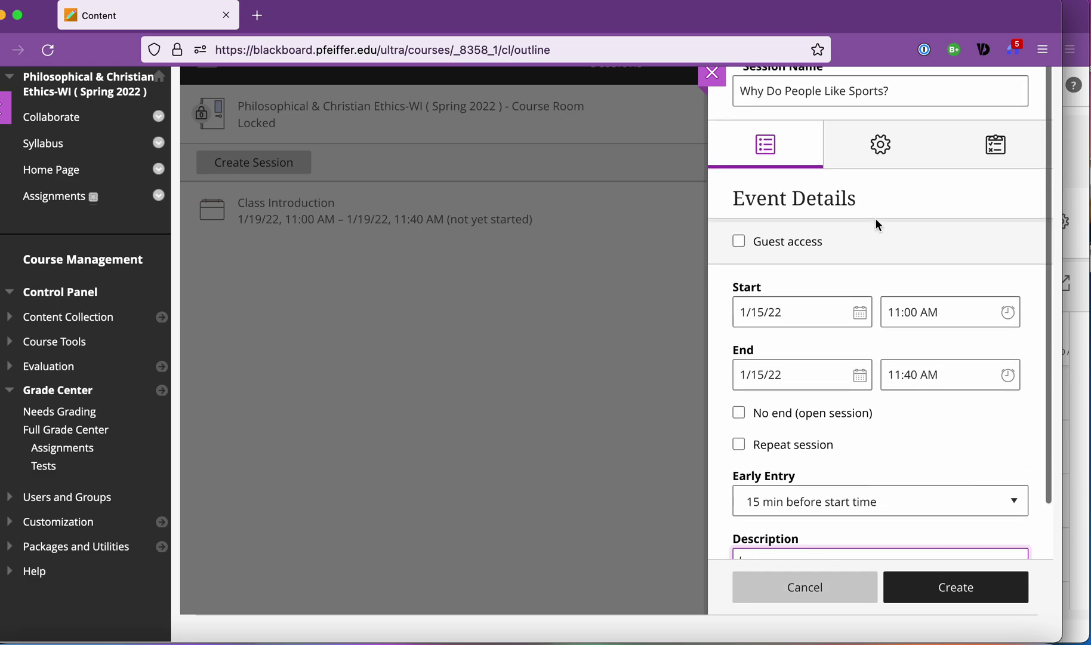
left_click(904, 91)
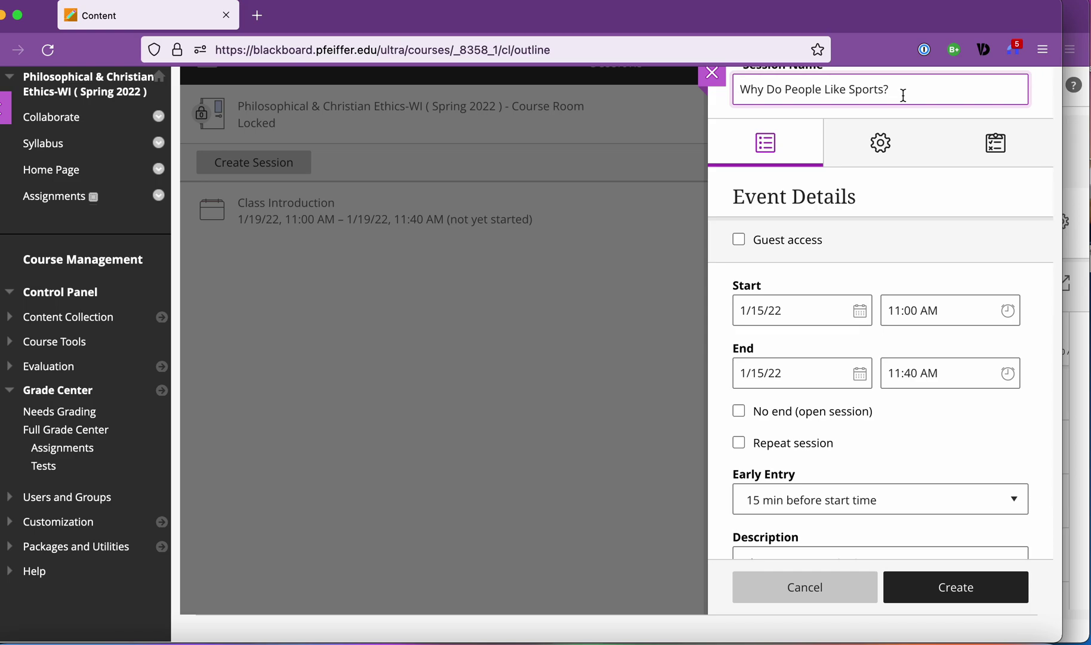
type("01 -")
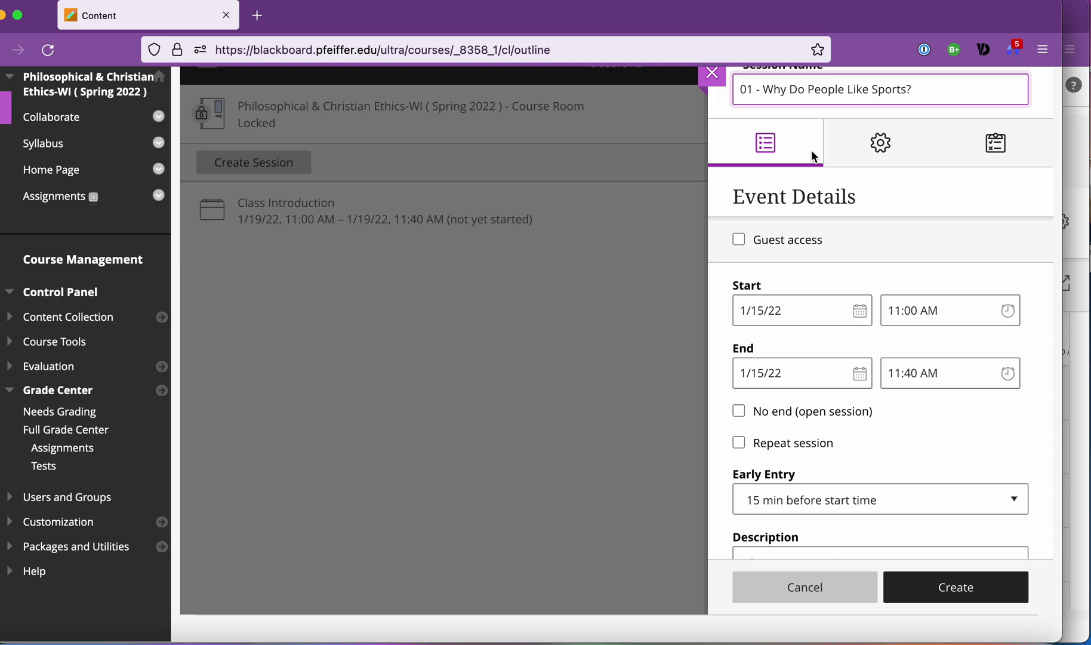
scroll(966, 470, "down", 2)
scroll(956, 325, "up", 2)
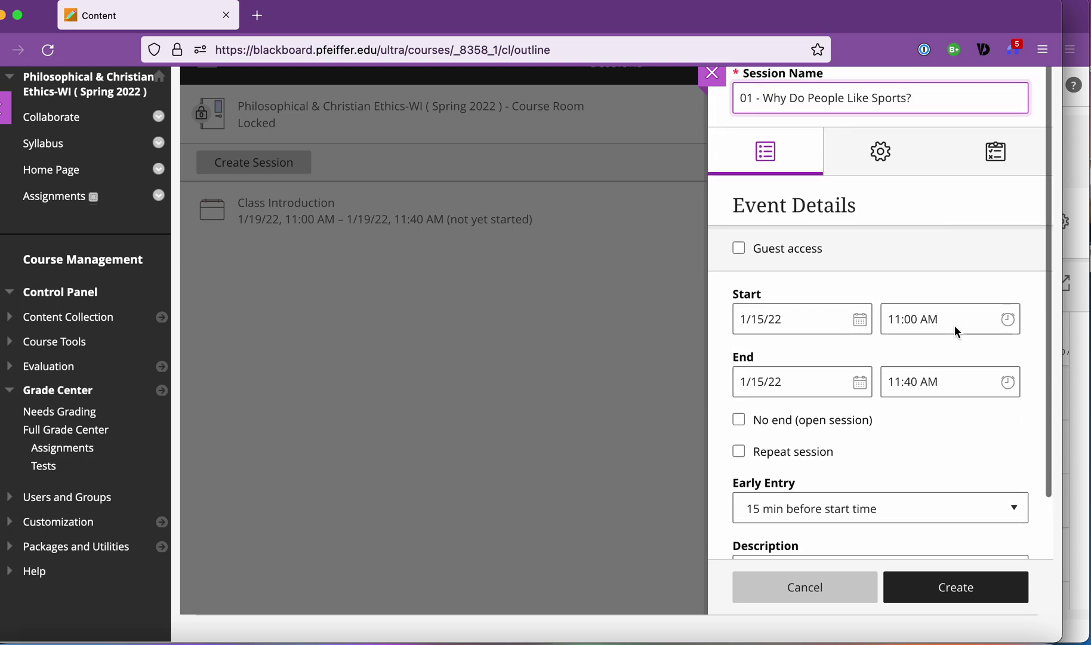
Enable 'Share attendance information with LMS' under Attendance Reporting and create the session
left_click(876, 145)
scroll(923, 395, "down", 6)
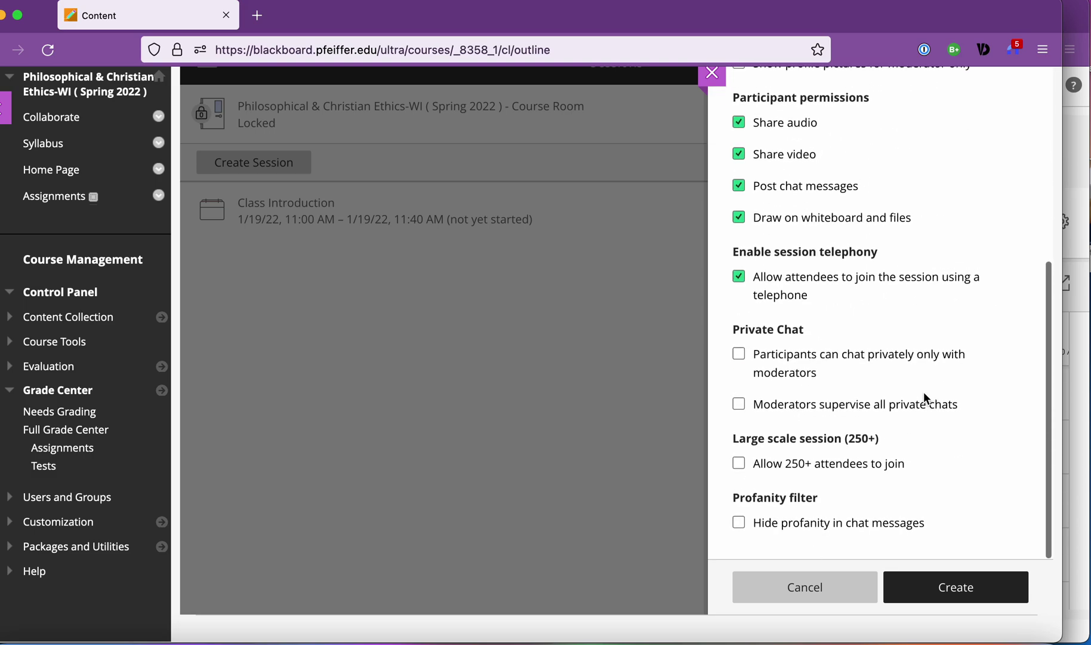
scroll(924, 398, "up", 1)
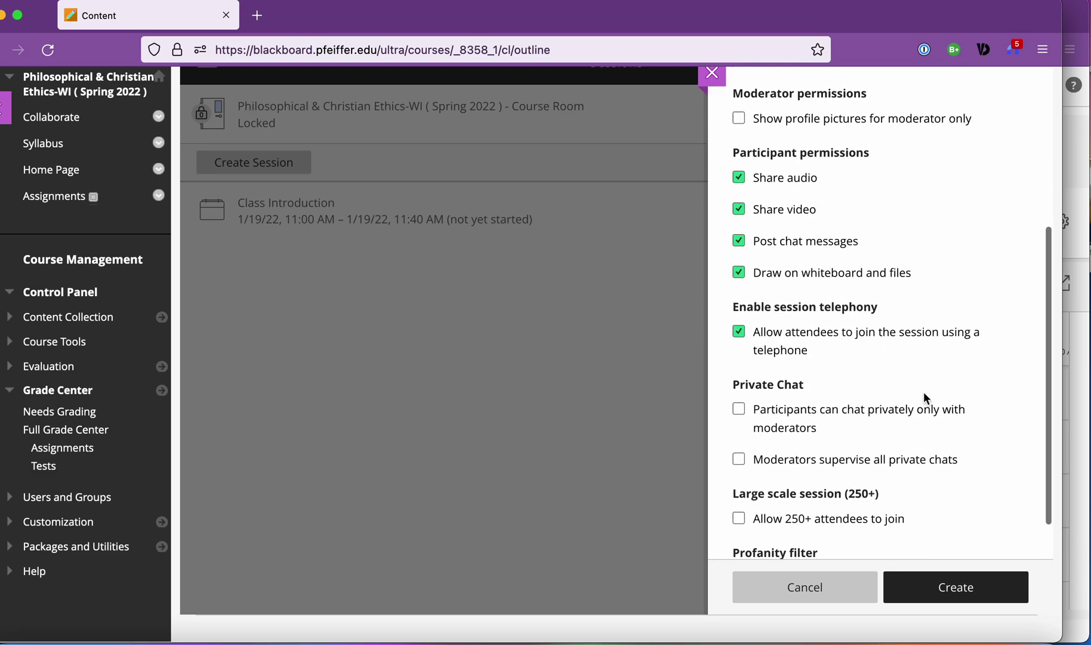
scroll(923, 394, "up", 5)
left_click(1000, 143)
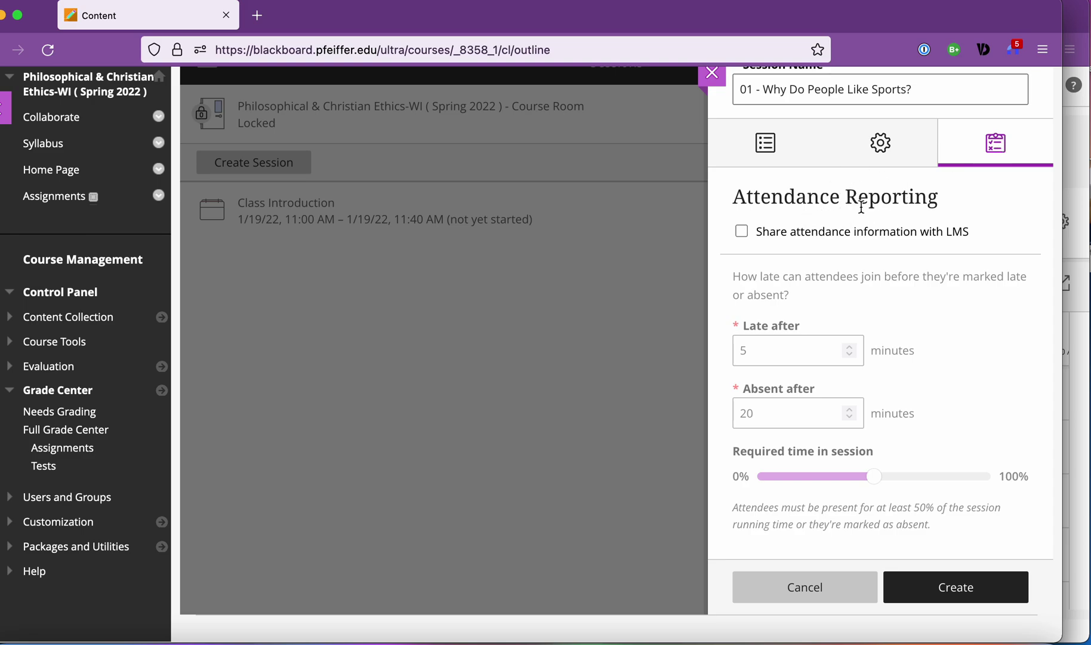
left_click(792, 237)
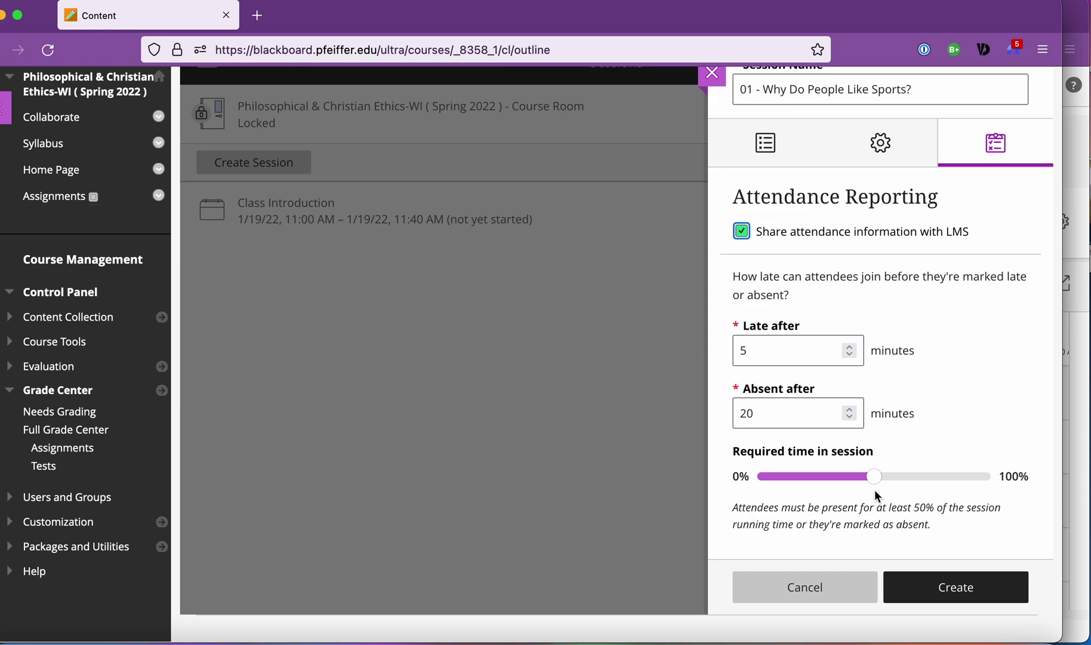
left_click(948, 593)
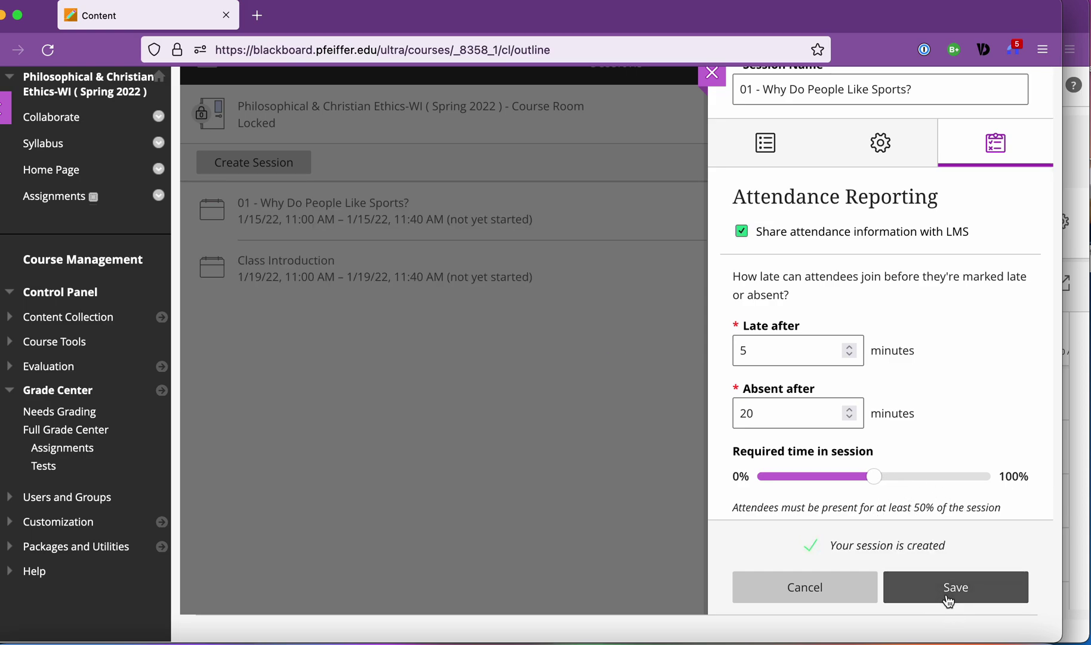
Close the session panel, then open the new session's Edit settings and close without saving
left_click(711, 74)
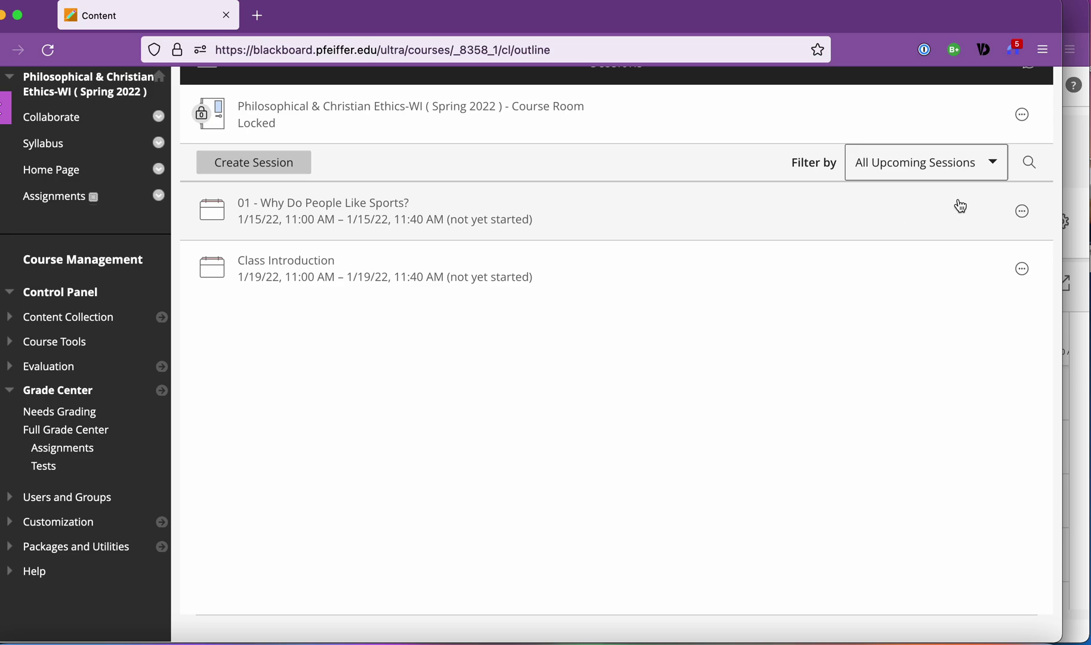
left_click(1021, 211)
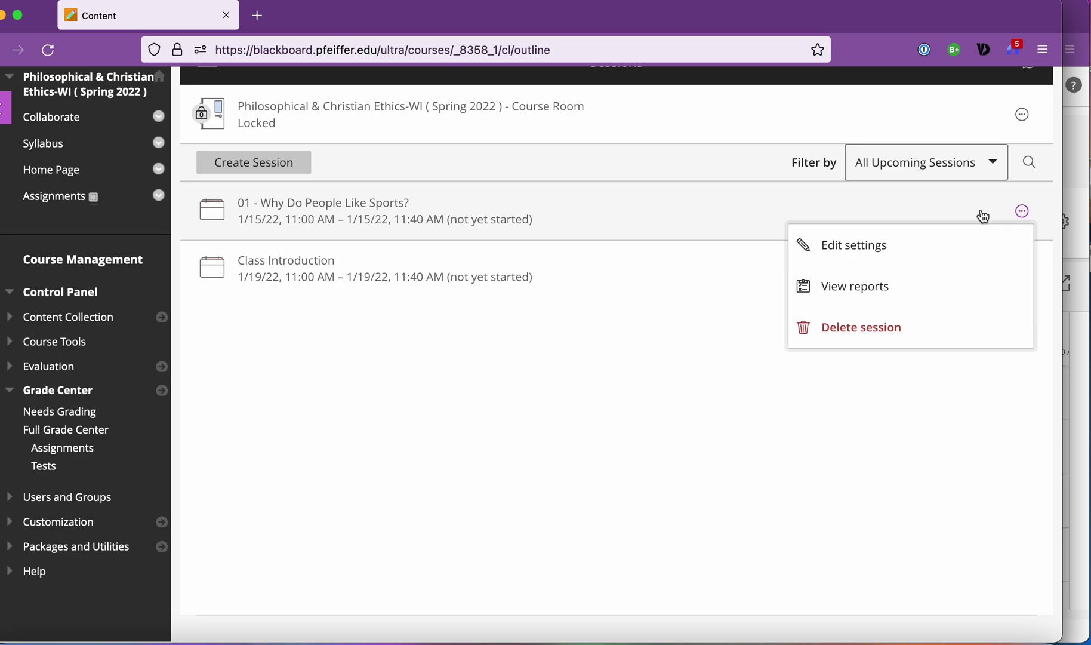
left_click(803, 238)
left_click(540, 332)
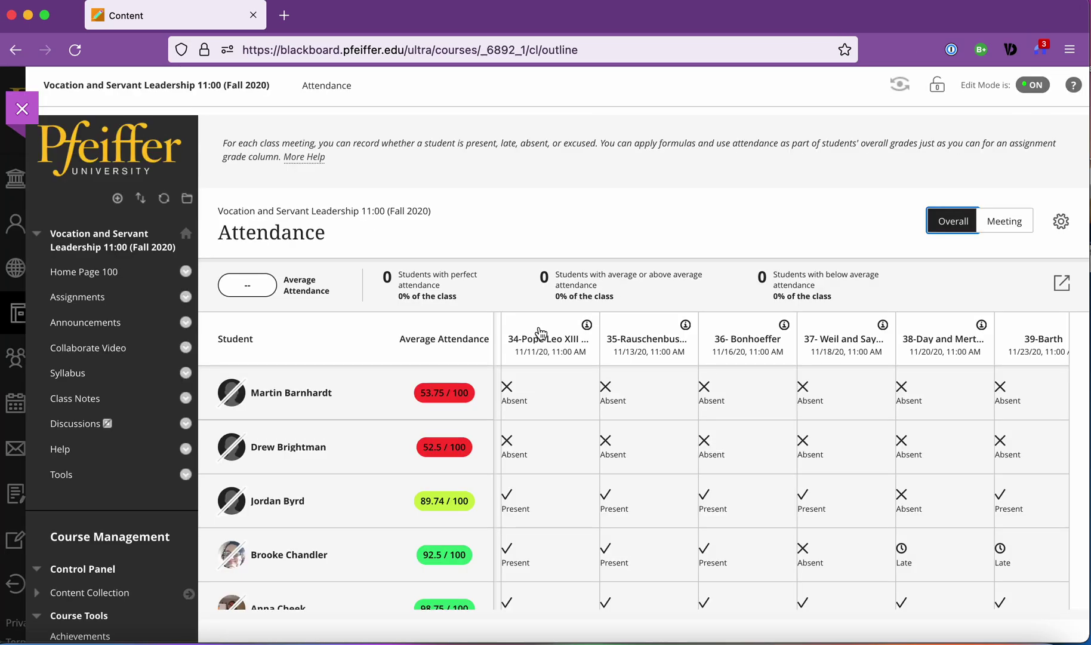
Filter Collaborate Video sessions to All Previous Sessions, then go to Course Tools > Attendance
scroll(99, 423, "down", 1)
left_click(101, 340)
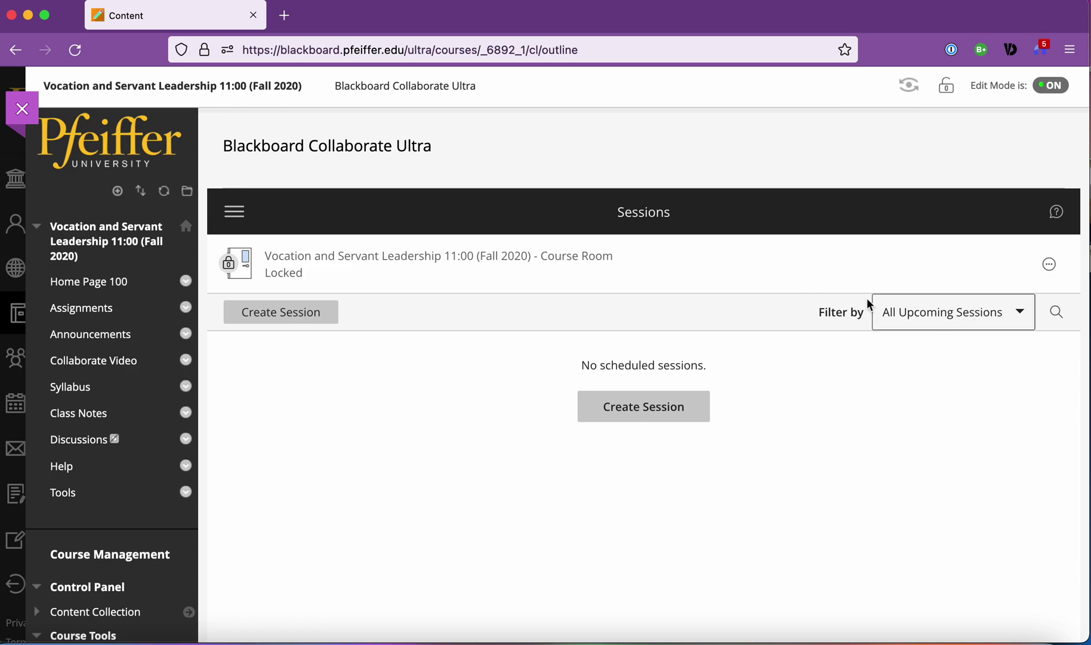
left_click(942, 313)
left_click(921, 409)
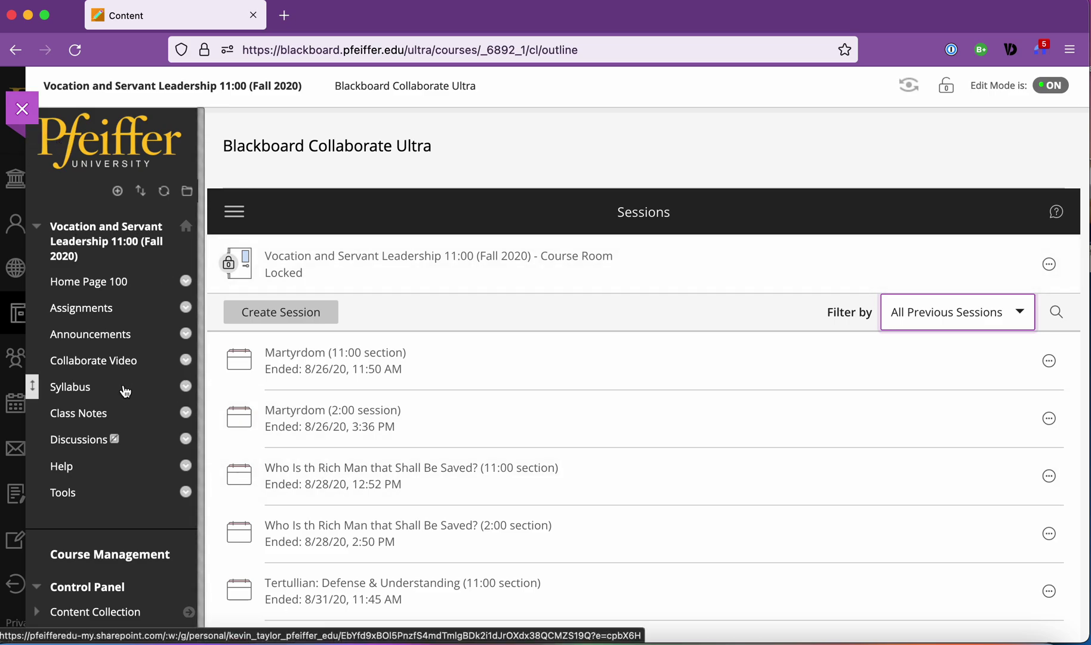
scroll(122, 391, "down", 5)
left_click(65, 427)
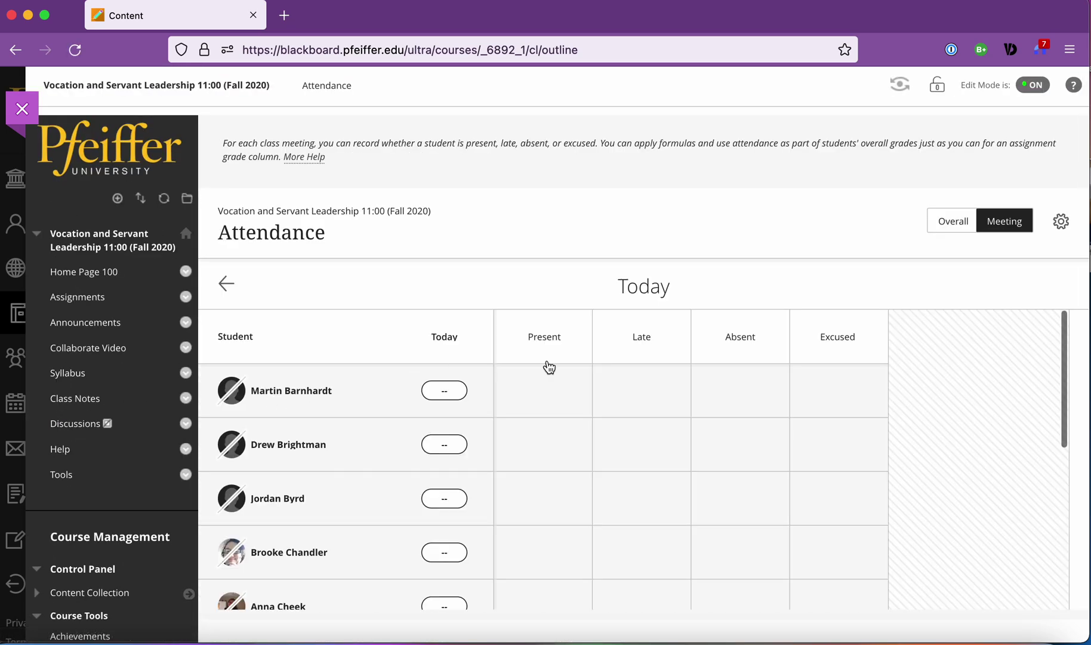
Switch to the Overall attendance view and scroll through each student's meeting marks
left_click(952, 224)
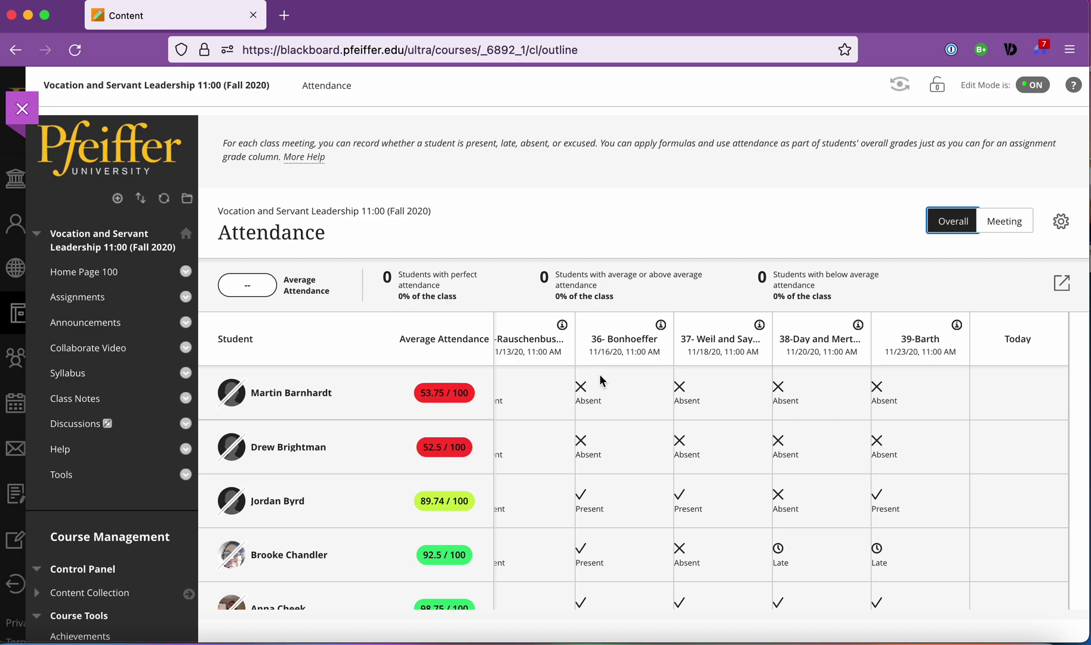
scroll(600, 374, "left", 3)
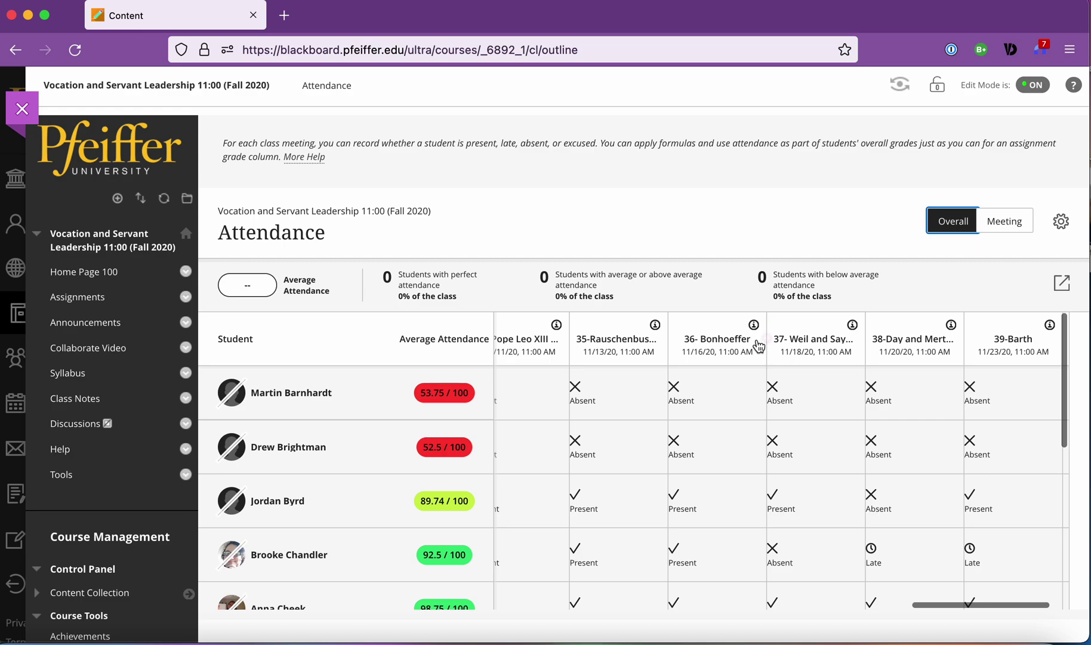
scroll(715, 357, "left", 1)
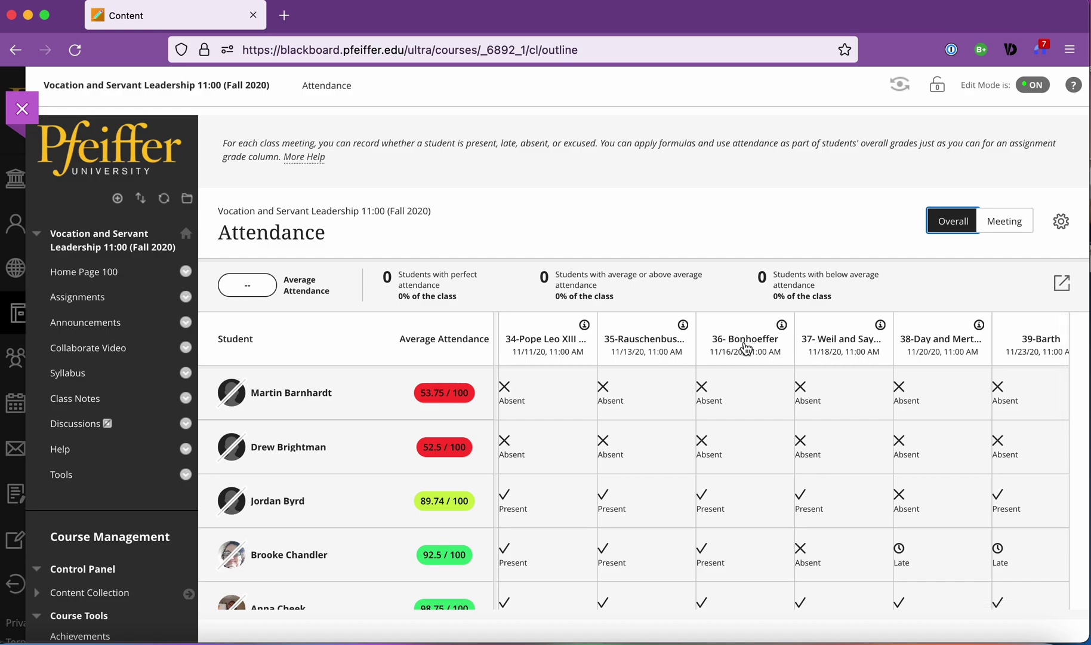
scroll(746, 347, "down", 1)
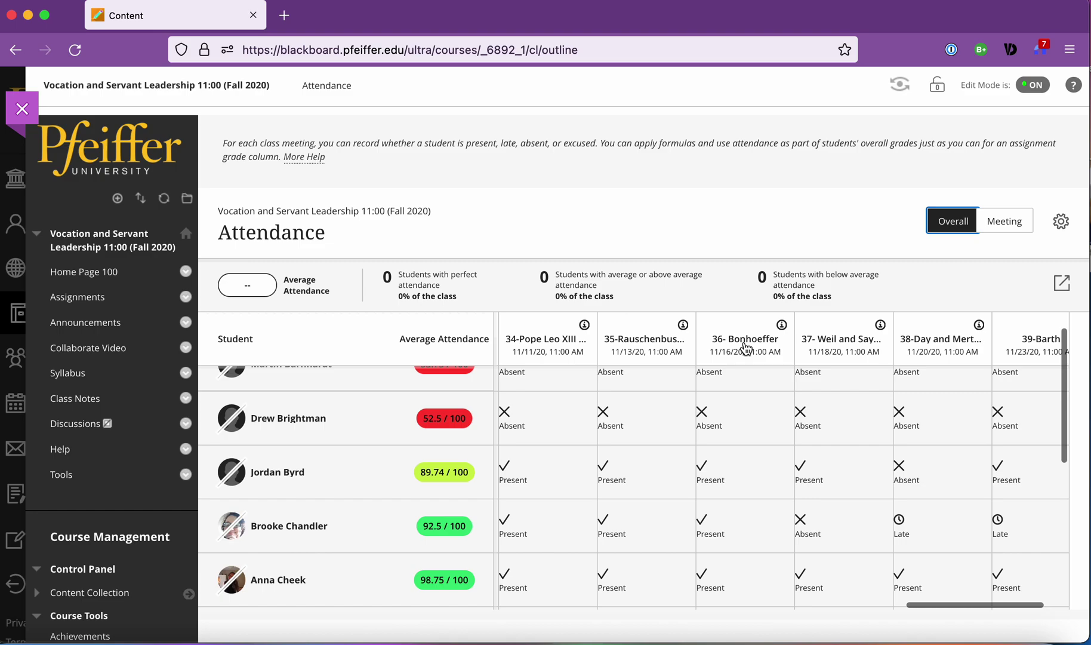
scroll(712, 554, "up", 1)
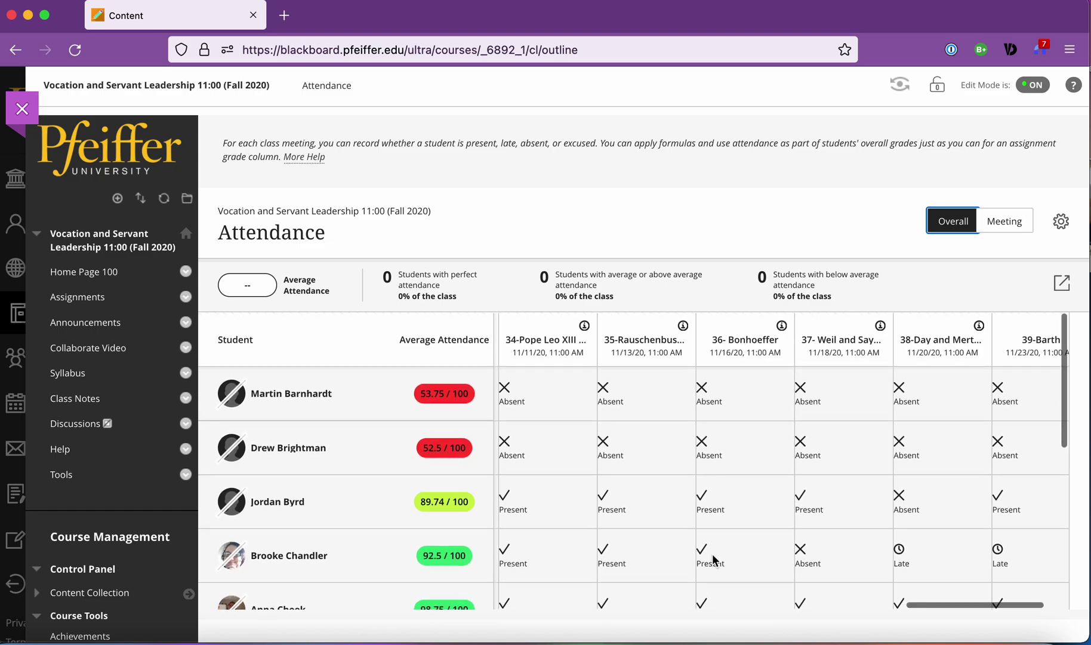
scroll(754, 511, "down", 3)
scroll(755, 511, "down", 10)
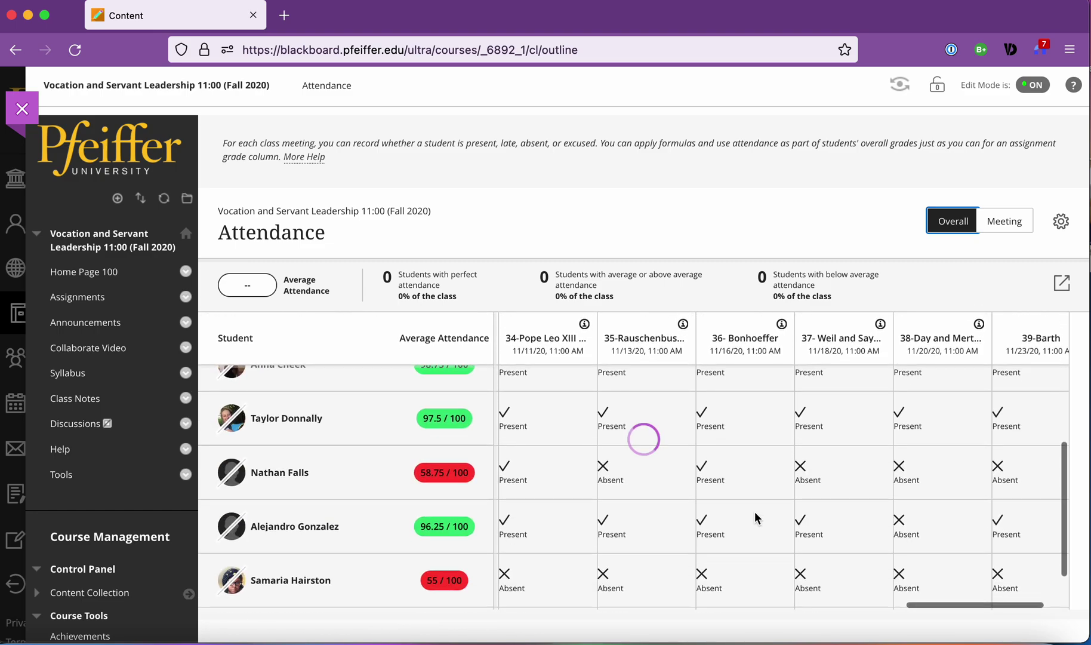
scroll(754, 510, "down", 12)
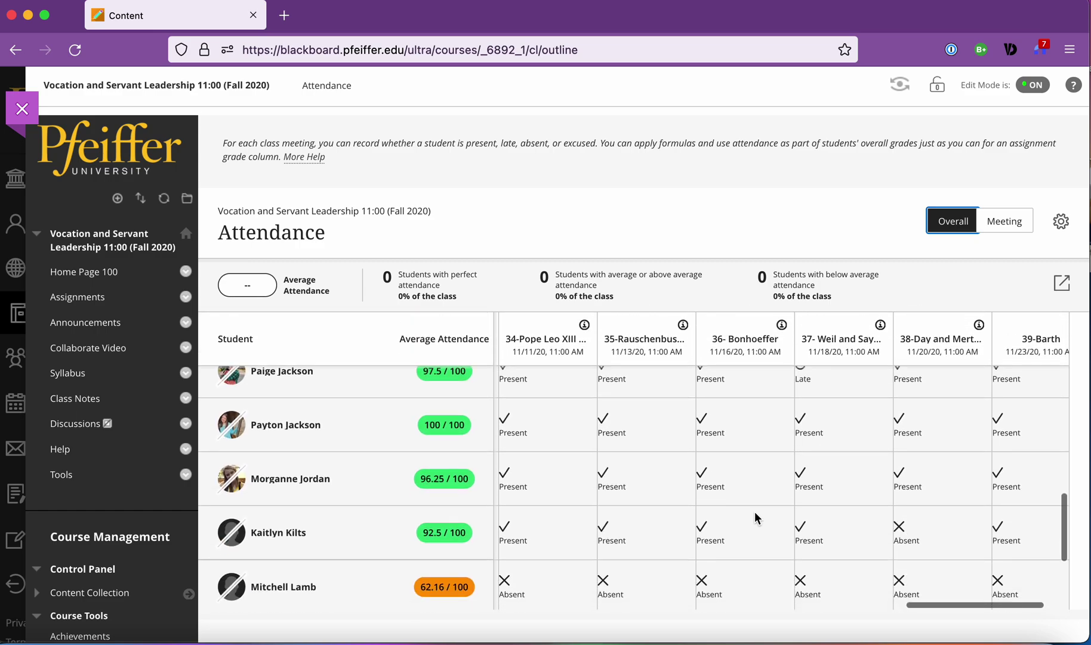
scroll(755, 510, "down", 3)
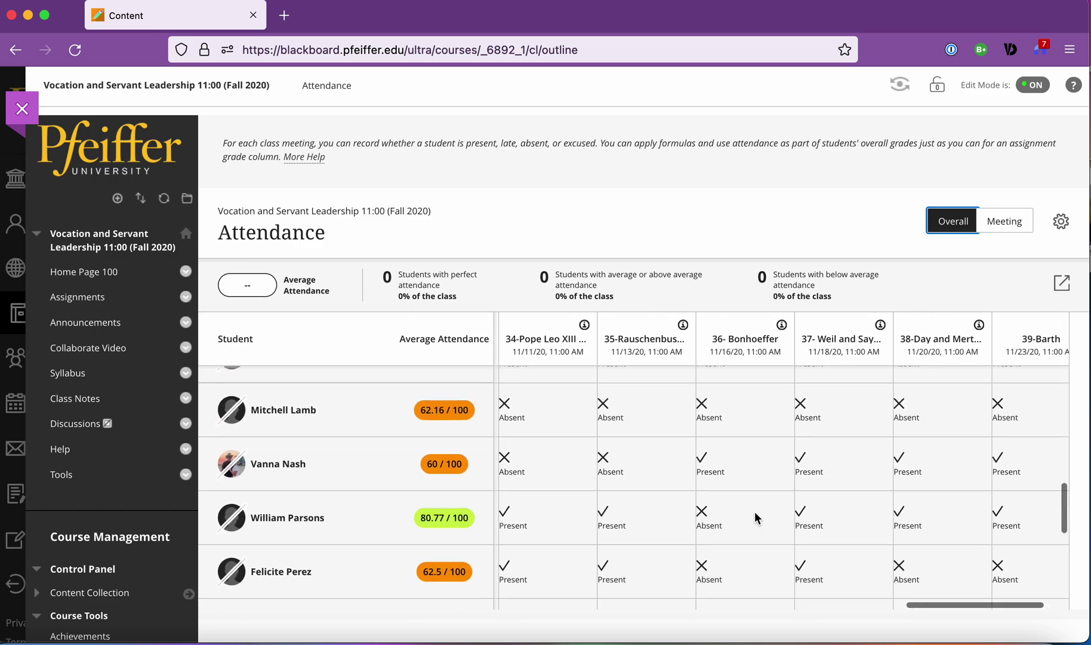
mouse_move(783, 322)
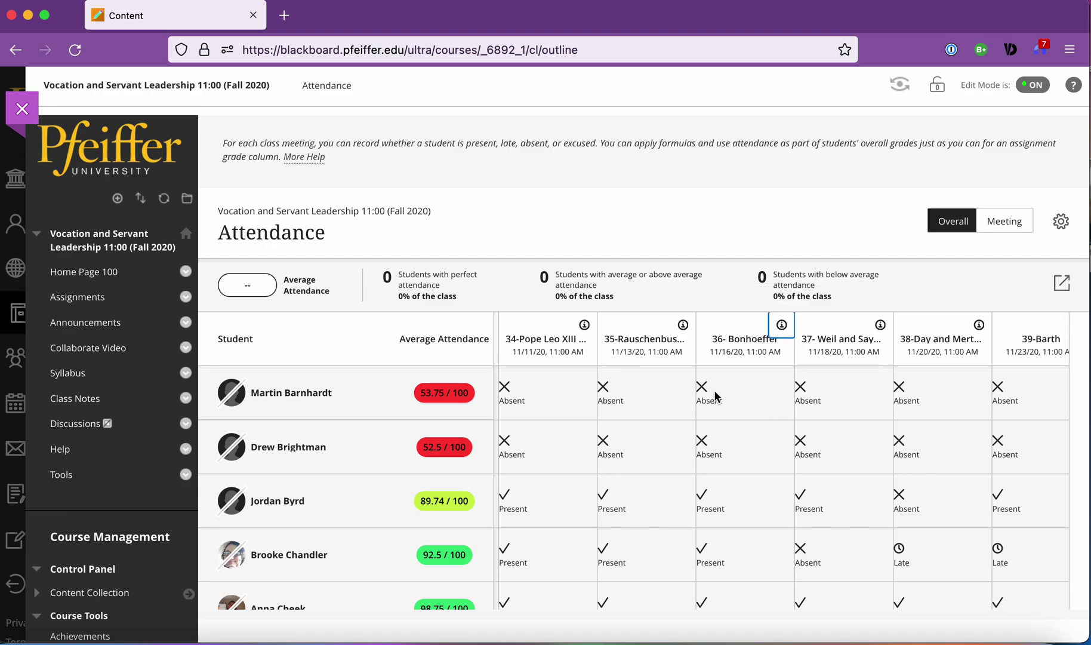
scroll(747, 457, "down", 2)
scroll(747, 457, "right", 4)
scroll(746, 456, "up", 2)
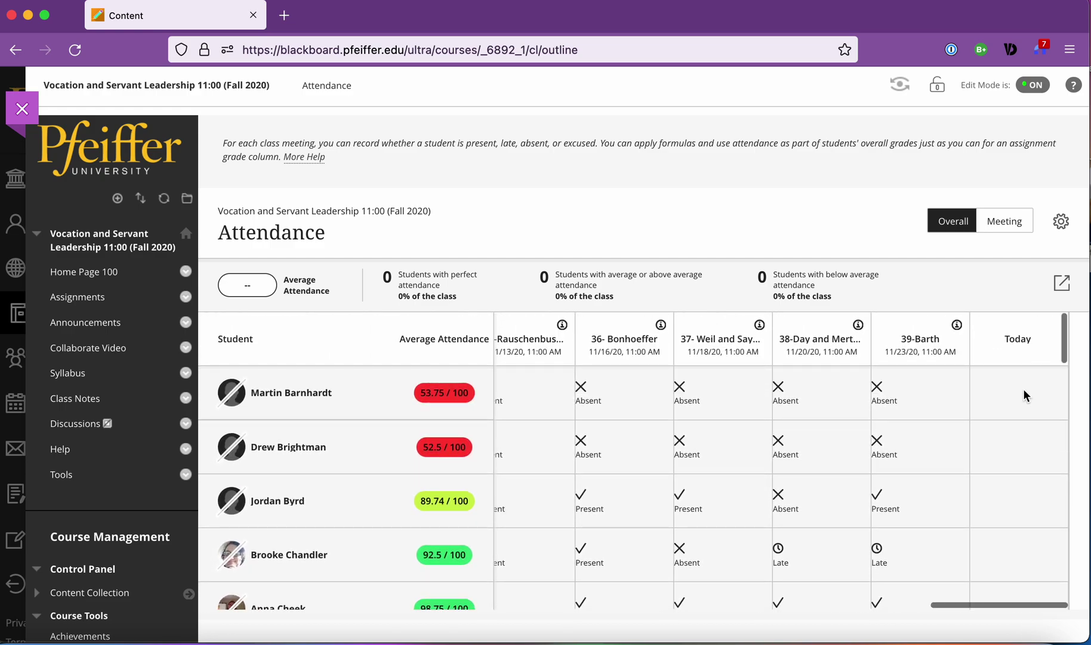
Open the 39-Barth and Today meeting column menus, then close them
left_click(919, 345)
left_click(1023, 337)
left_click(986, 290)
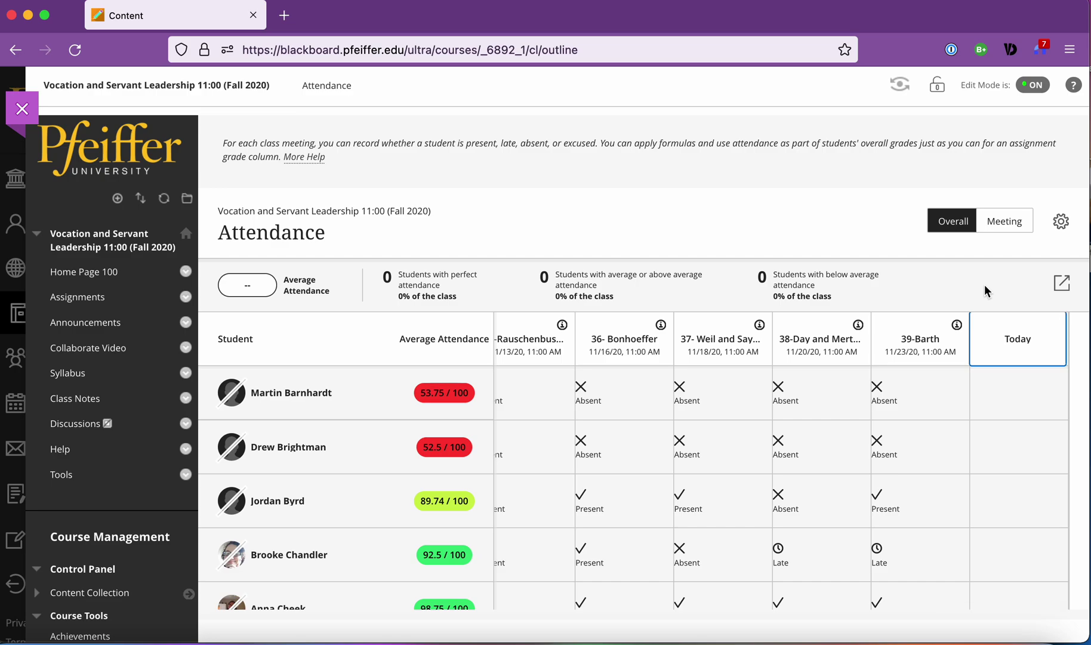